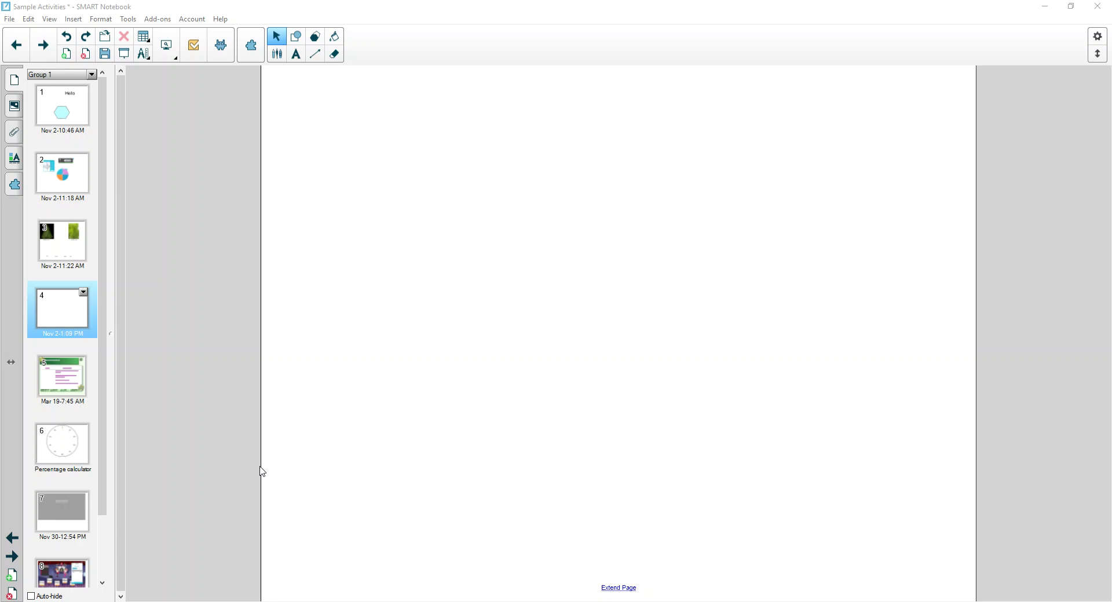
Step: Open the Activity Builder add-on for the blank page 4
click(13, 185)
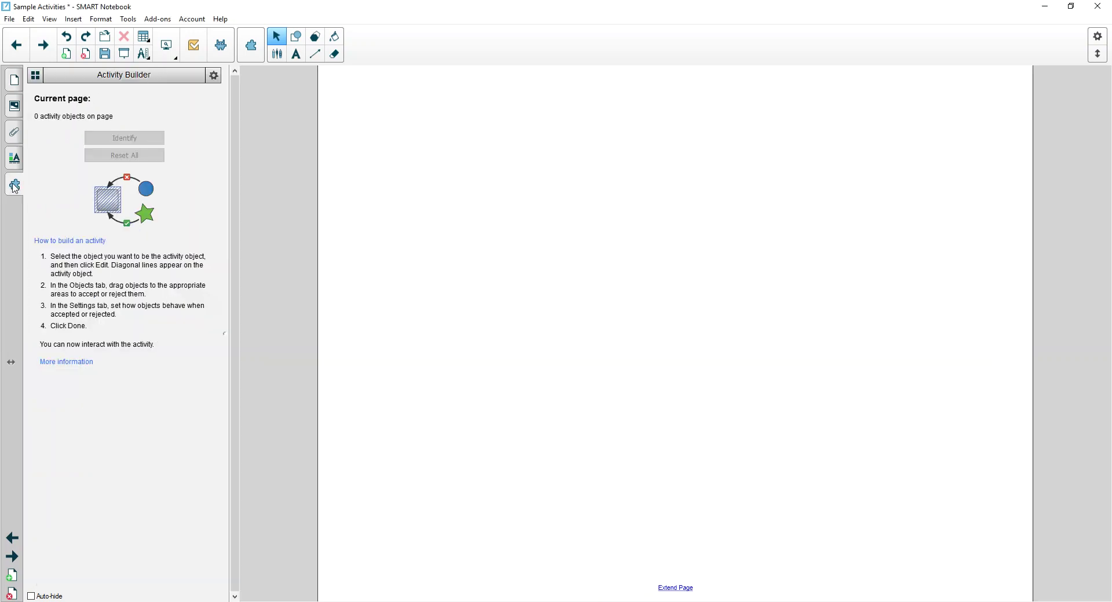
click(36, 75)
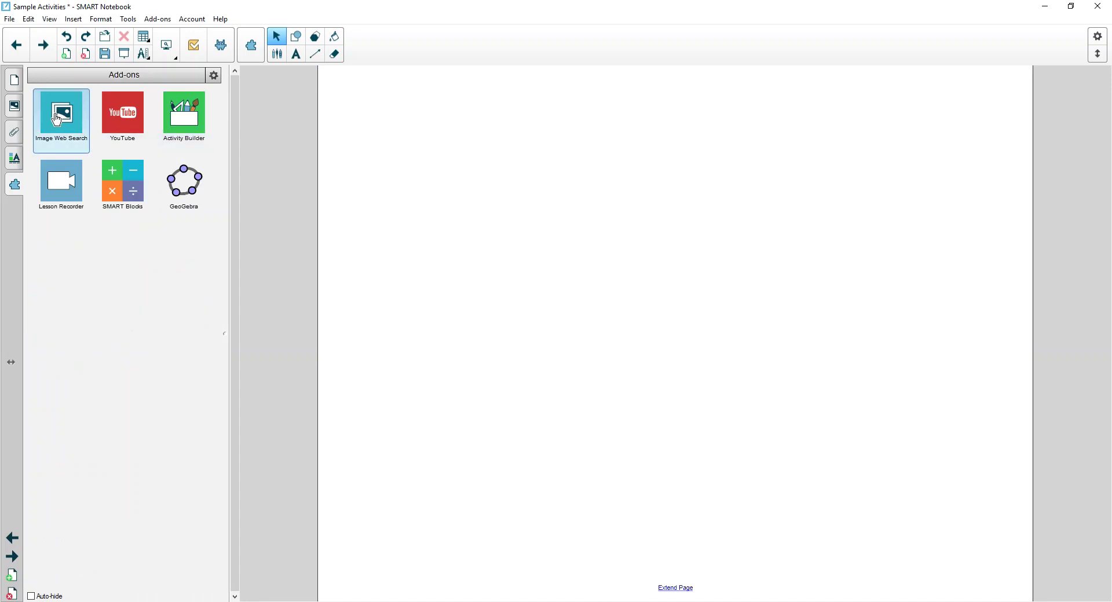
click(185, 118)
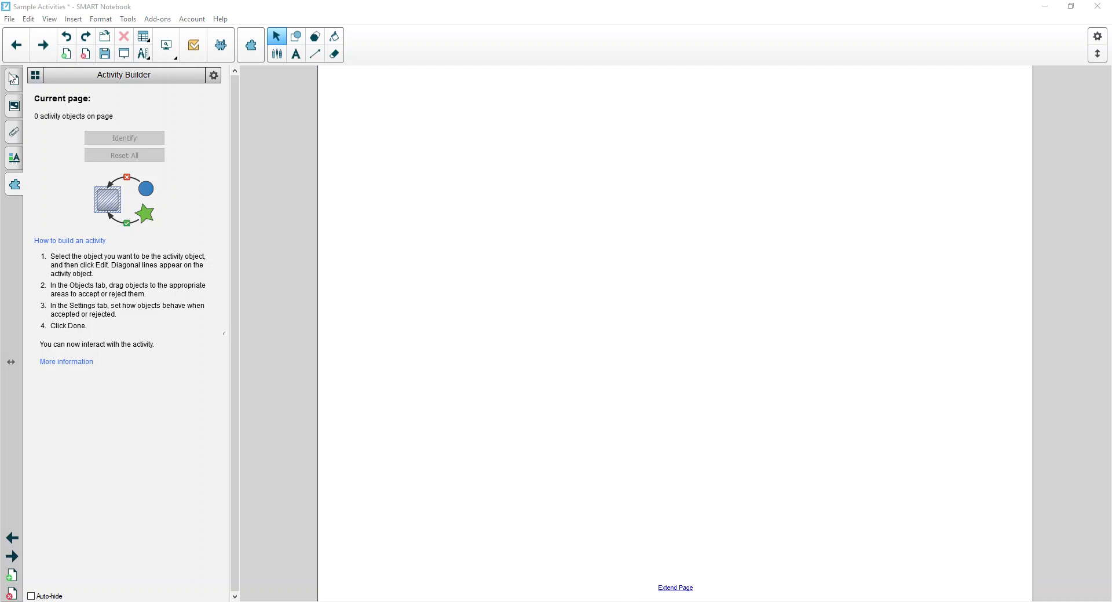
Step: Switch to Google Images in the Chrome browser and search for "pine tree"
click(330, 599)
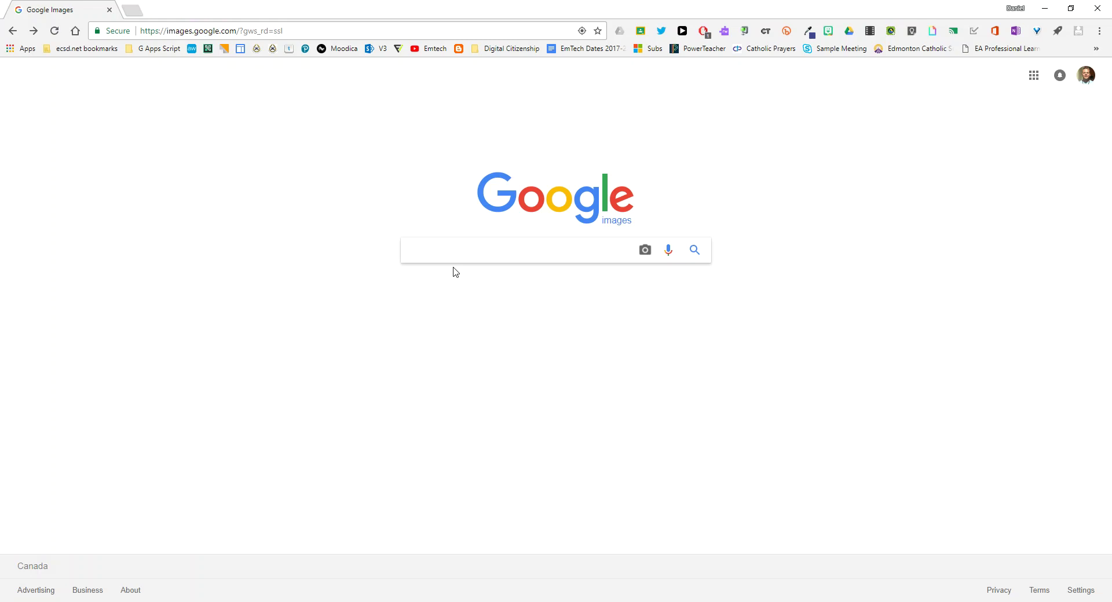
text(pine tr)
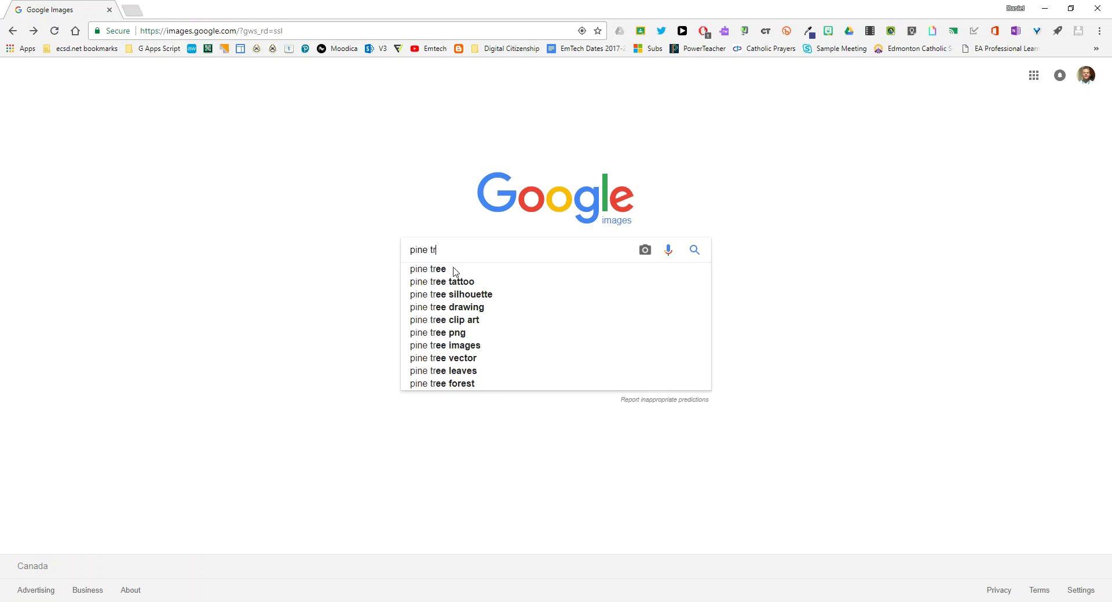
text(ee)
key(Return)
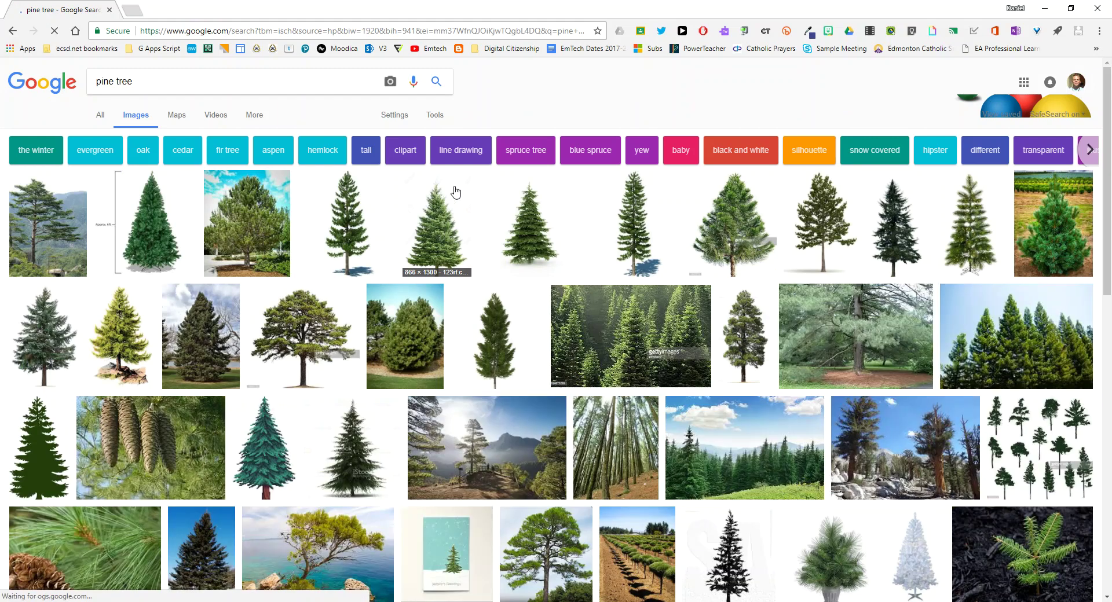
Step: Filter the pine tree image results by usage rights to Labeled for reuse
click(432, 118)
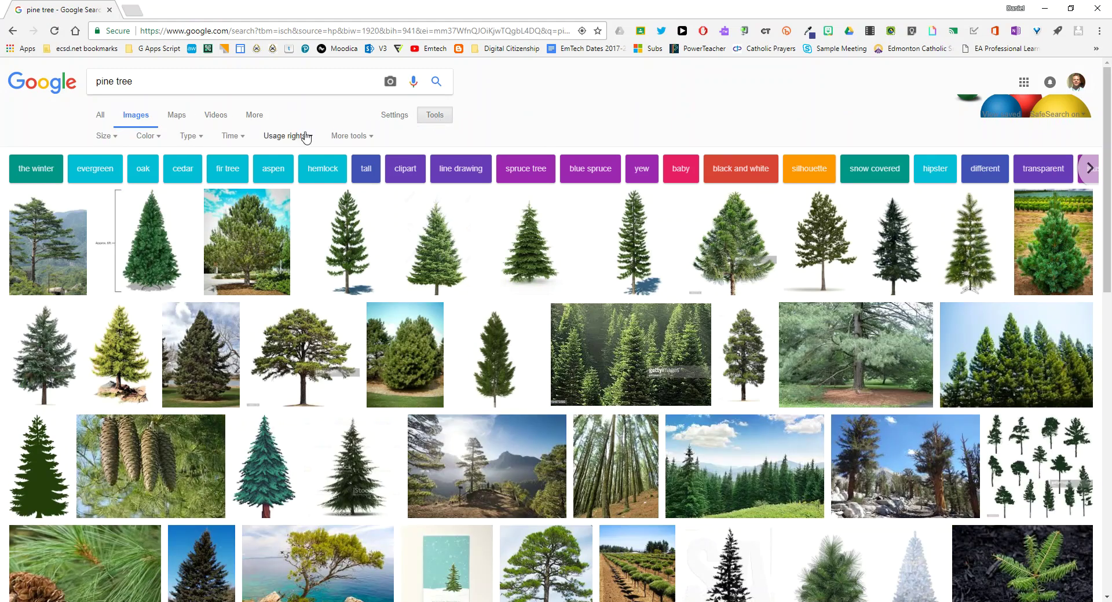
click(305, 136)
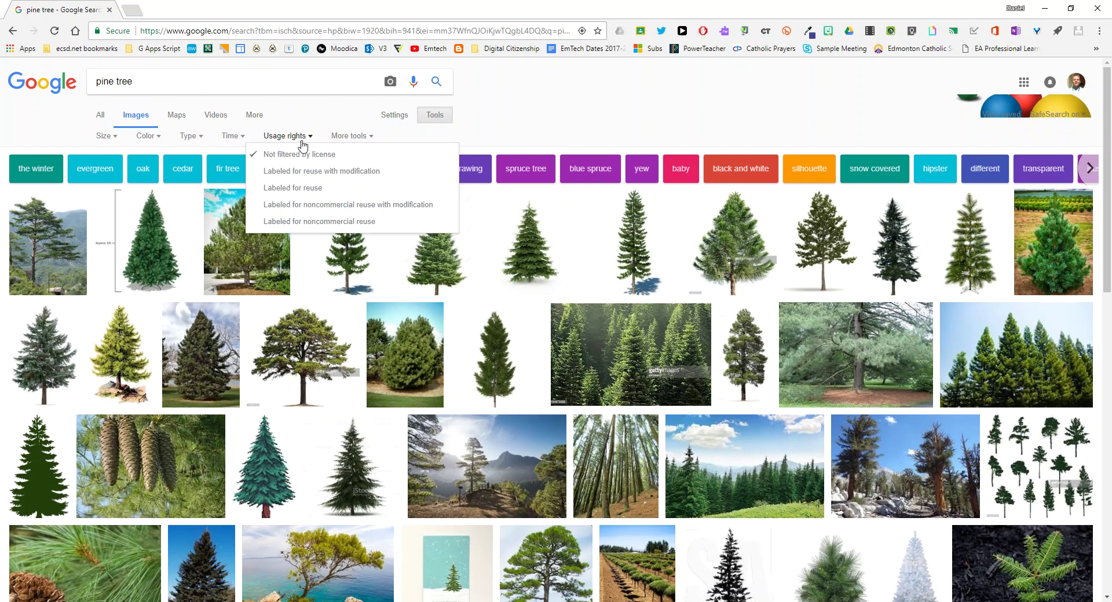
click(293, 192)
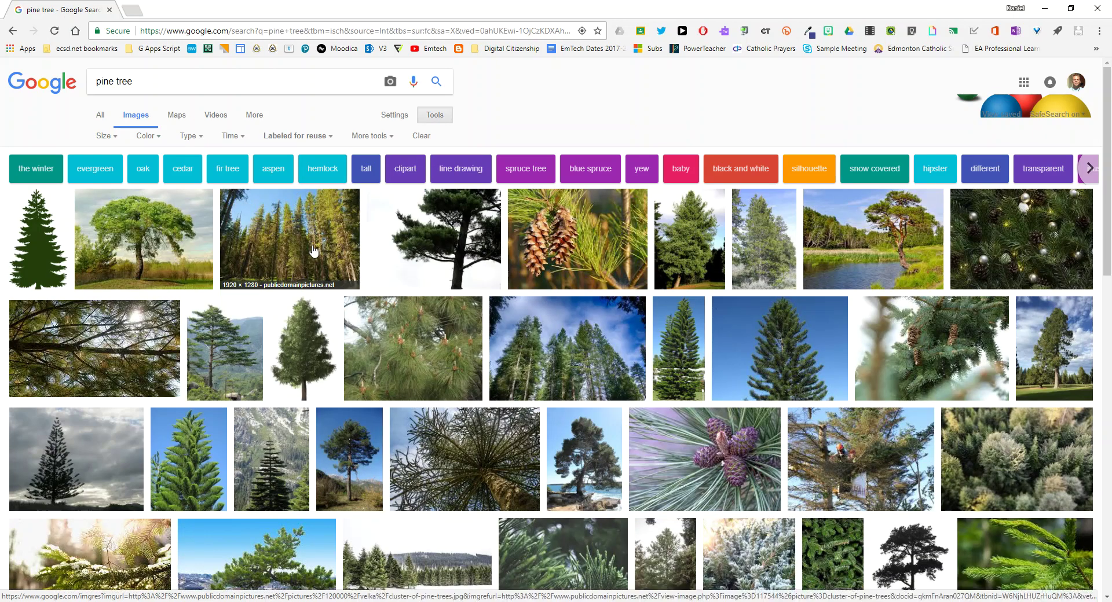
Step: Open the Pixabay pine tree illustration in the second row of results and copy the image
click(298, 347)
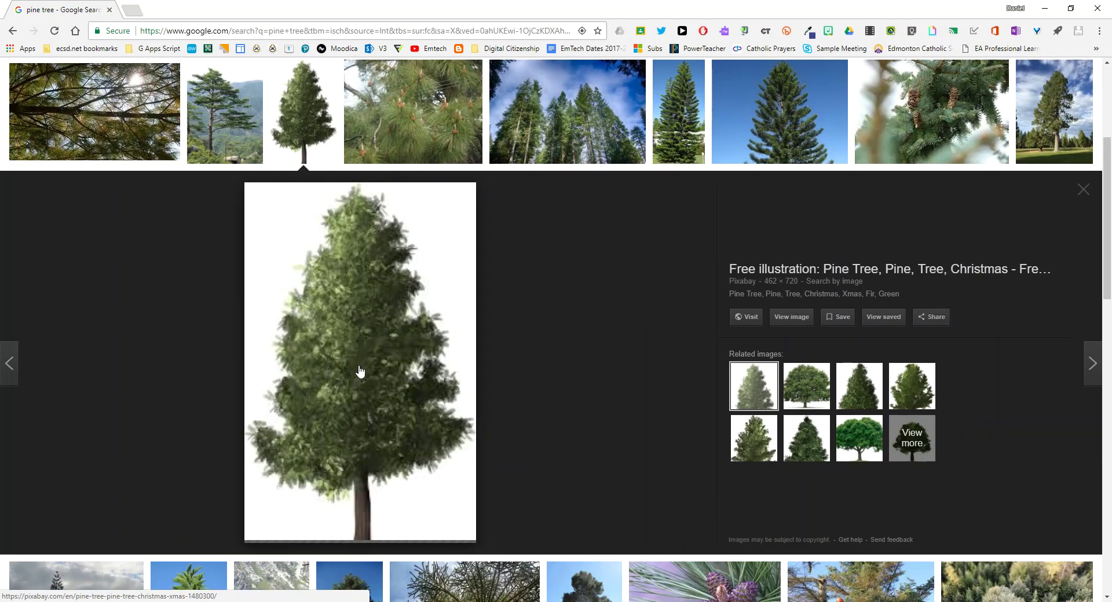
right_click(360, 355)
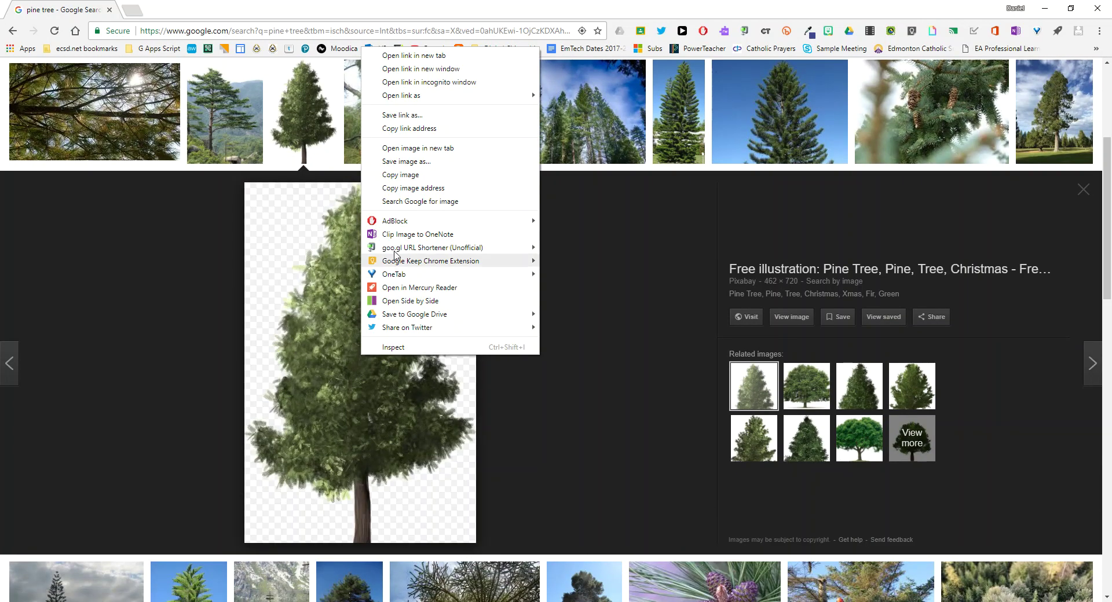
click(403, 175)
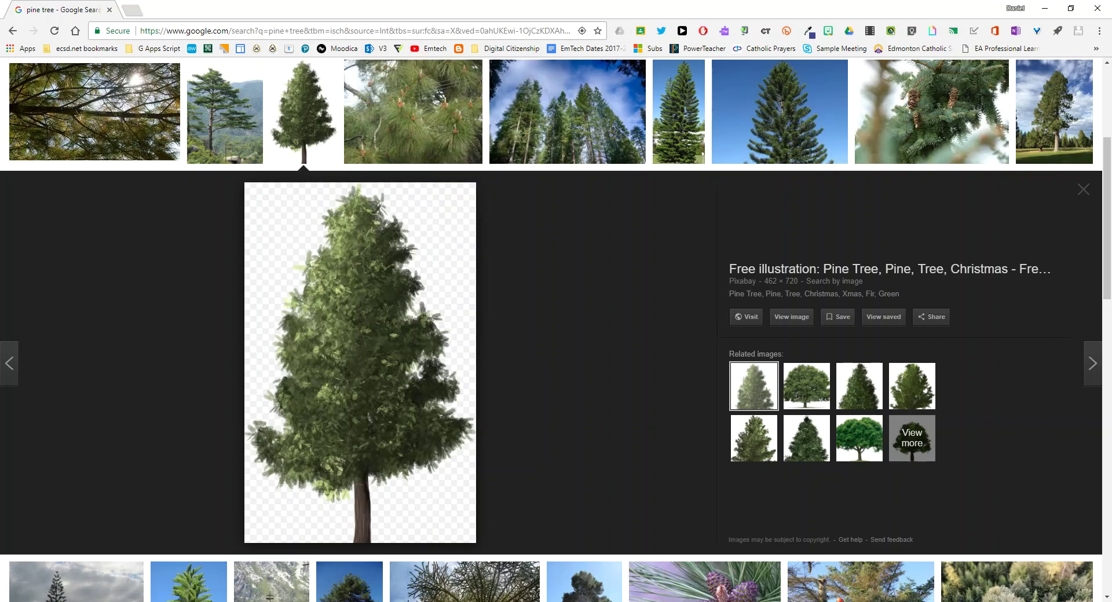
Step: Switch to SMART Notebook, paste the pine tree image, and shrink it to fit in the page's upper-left area
click(624, 601)
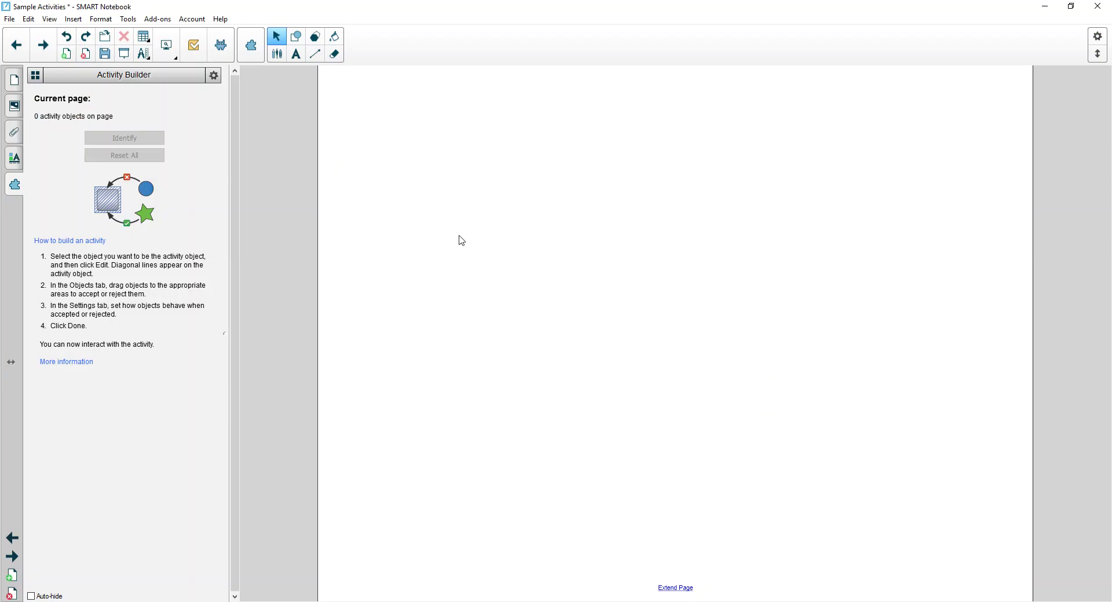
right_click(433, 206)
click(464, 206)
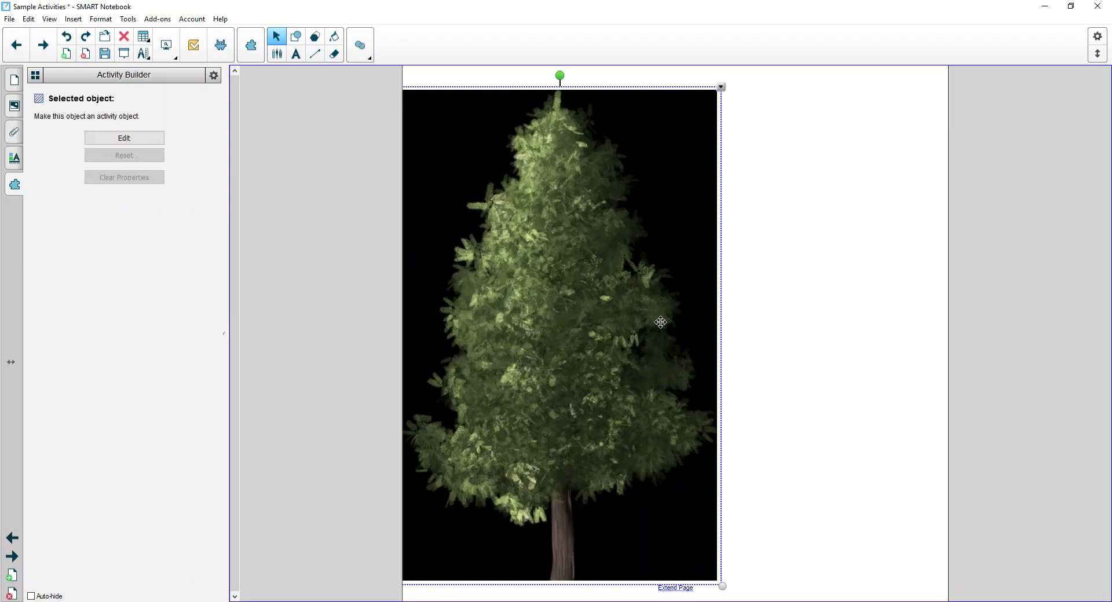
drag(723, 586, 565, 318)
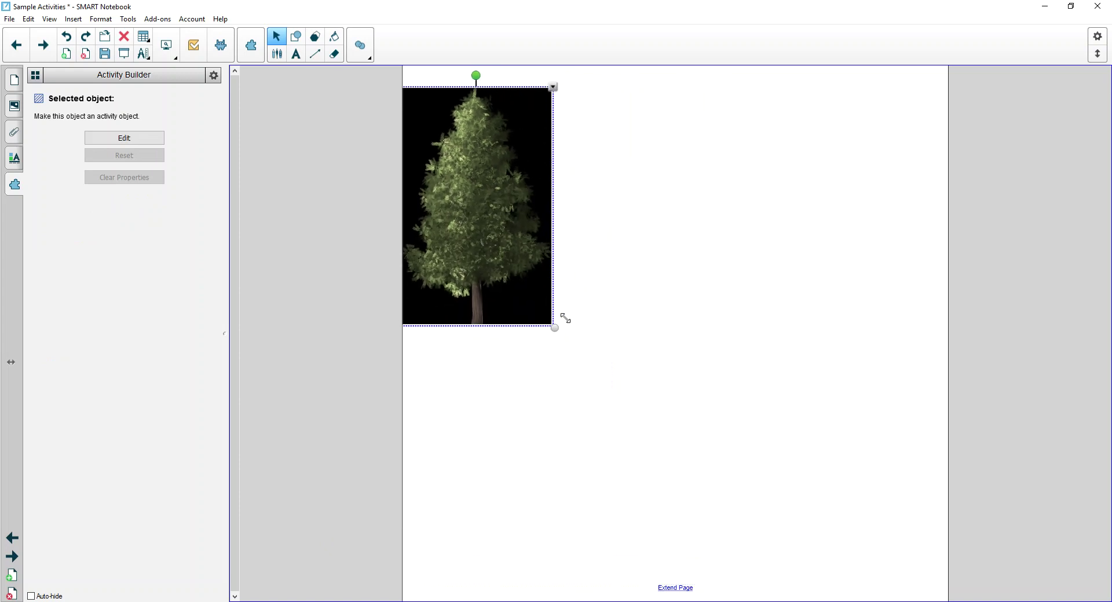
drag(511, 253, 537, 239)
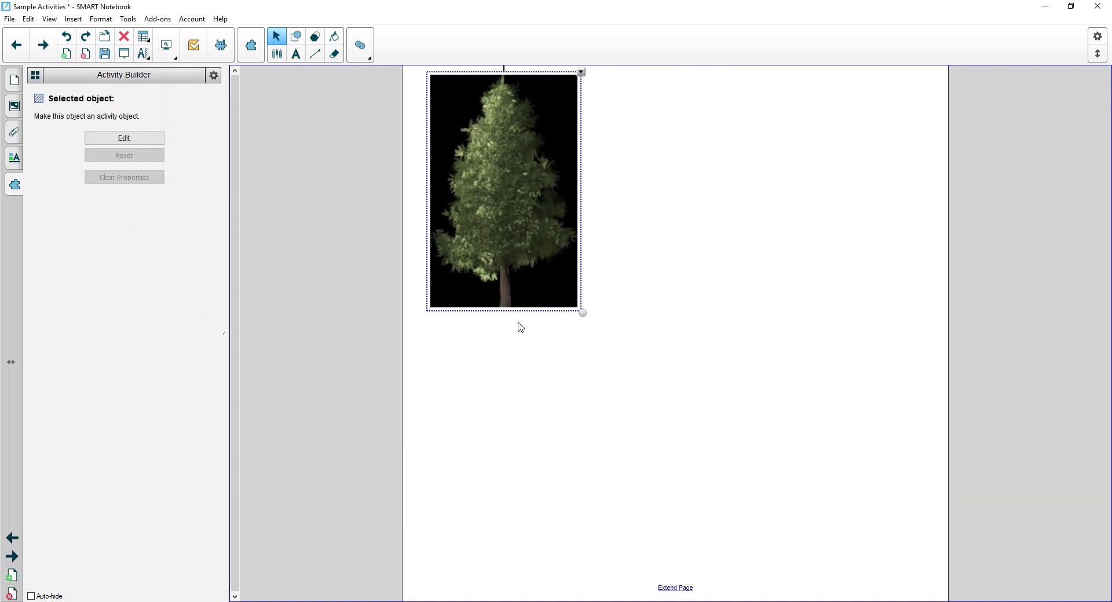
Step: Add the text label "Coniferous Tree" below the pine tree image
click(448, 336)
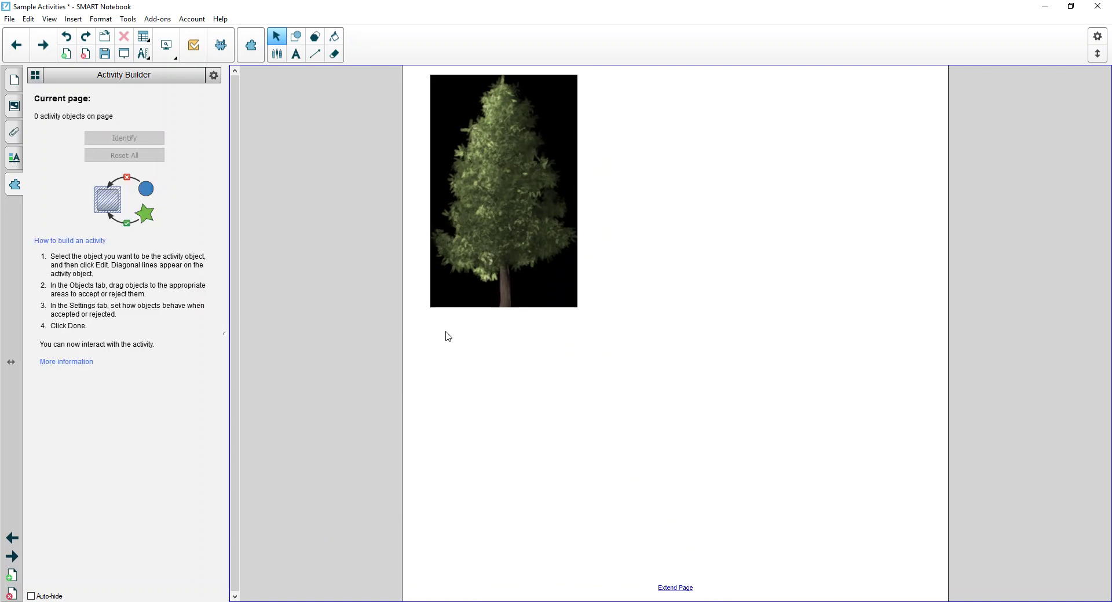
text(Coniferous)
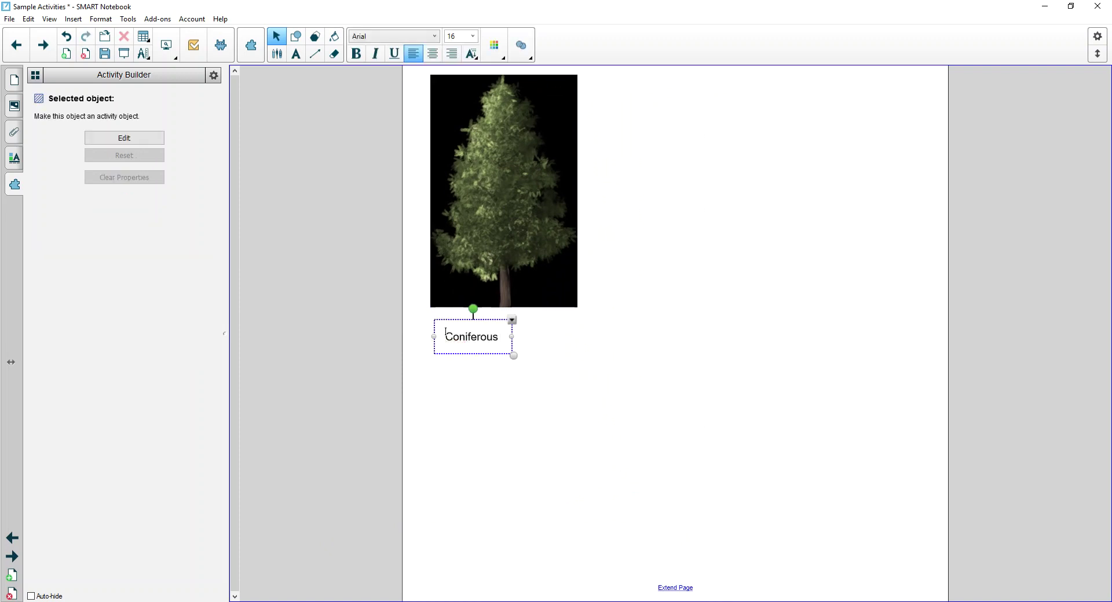
text( Tree)
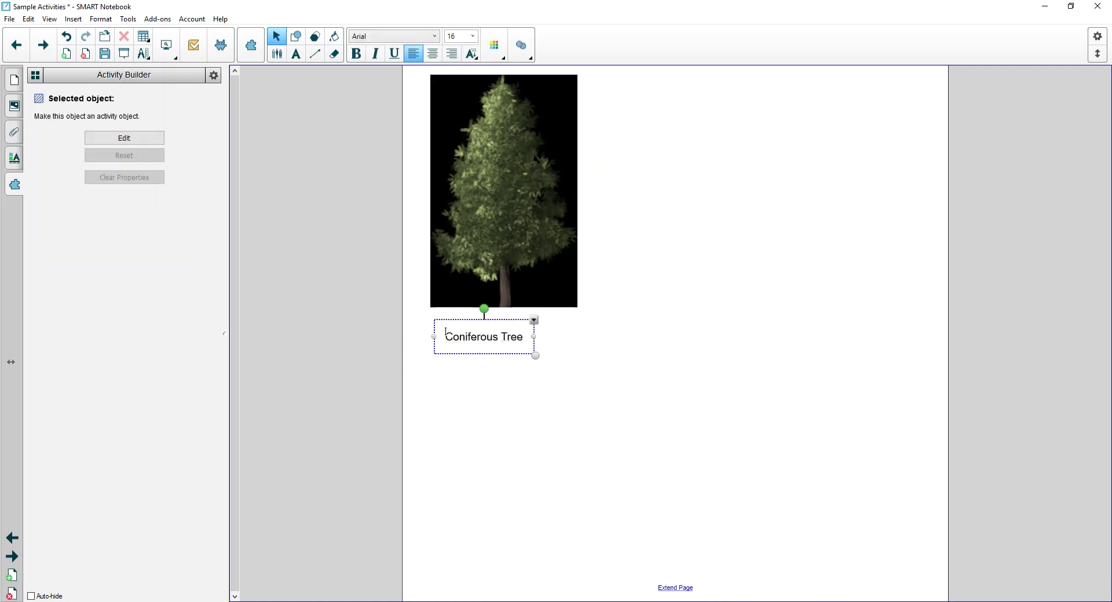
click(572, 350)
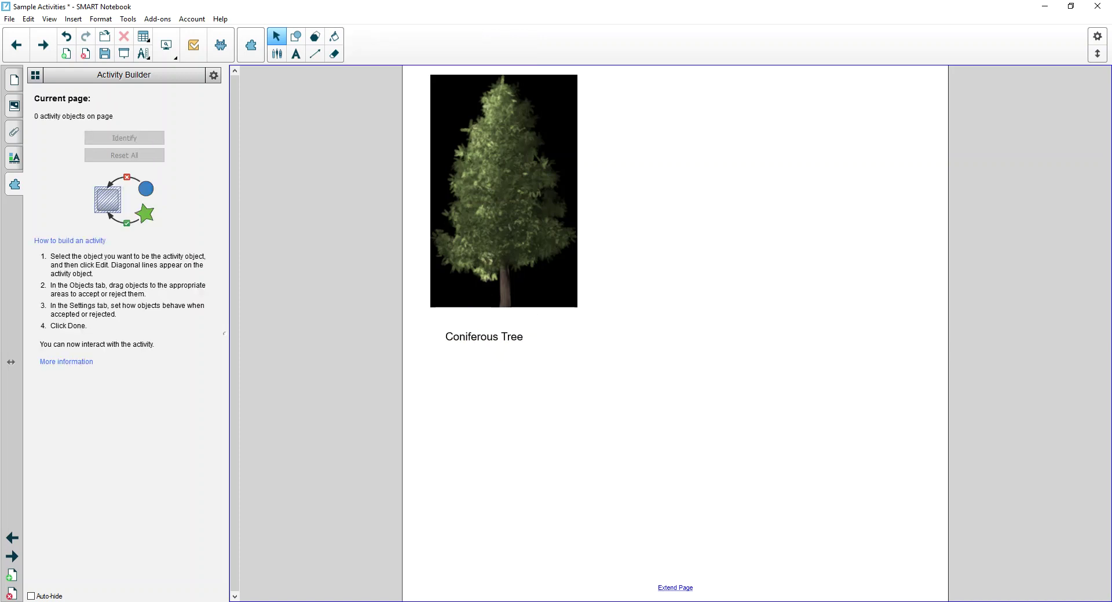
Step: Switch back to Chrome and change the image search to "oak tree", keeping the Labeled for reuse filter
key(alt+Tab)
scroll(208, 214, up, 4)
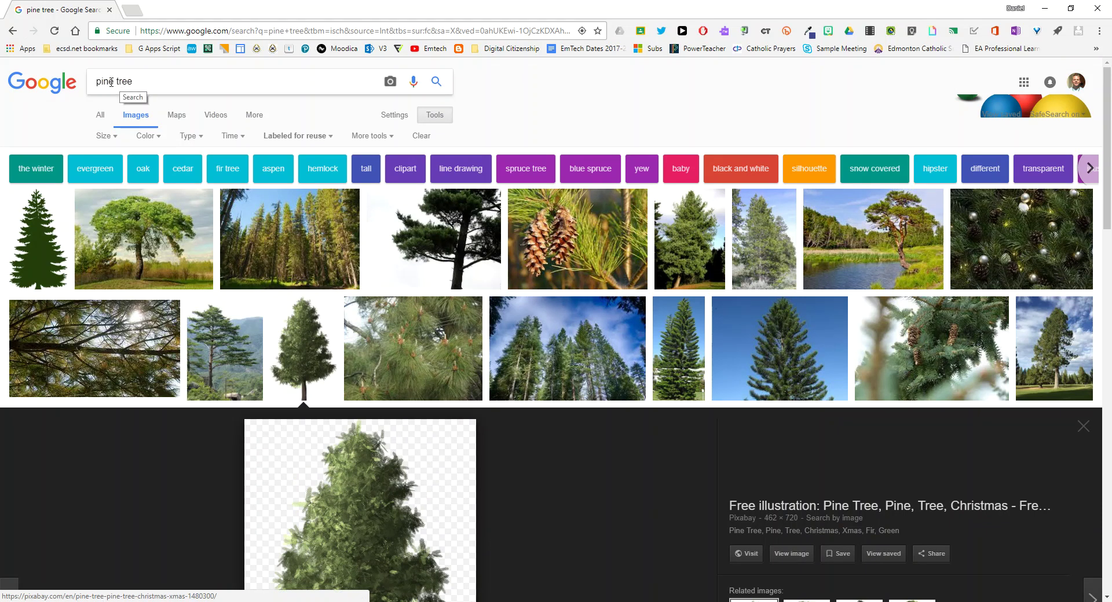
drag(115, 81, 97, 82)
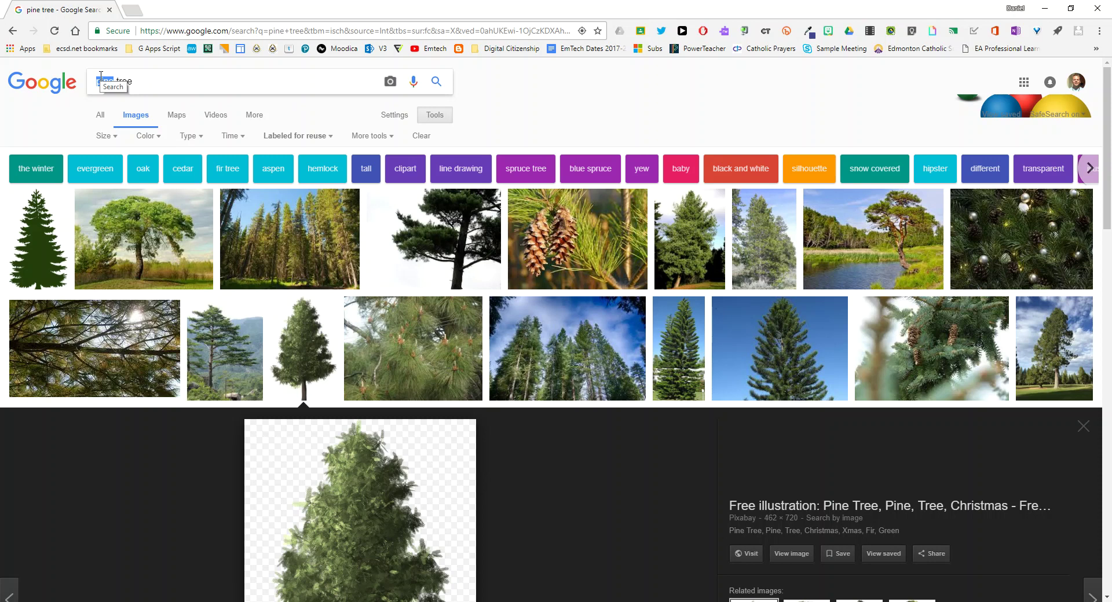
text(oak)
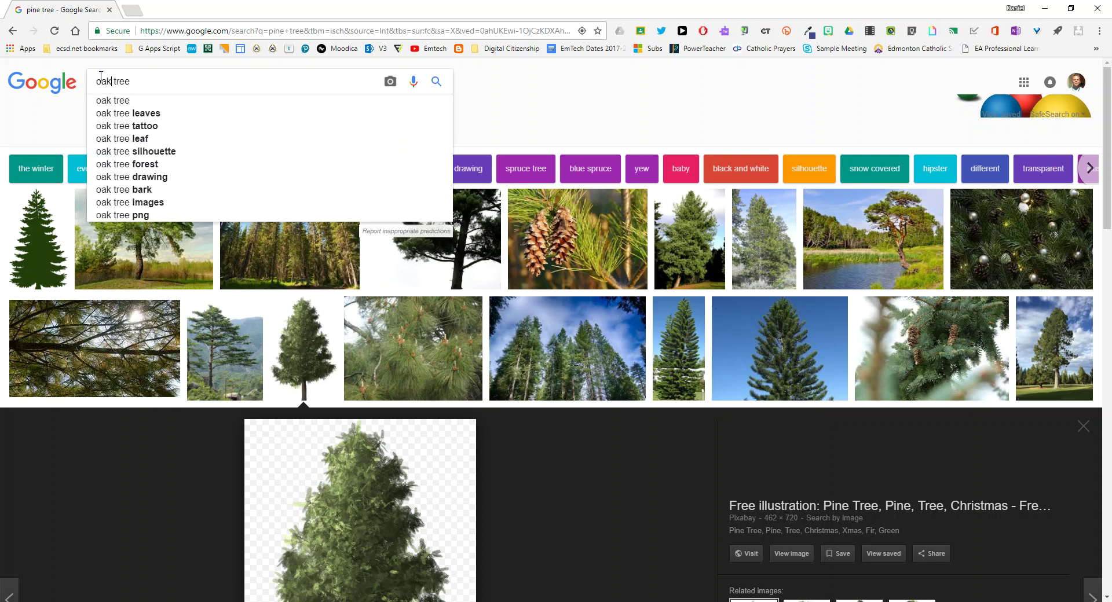
key(Return)
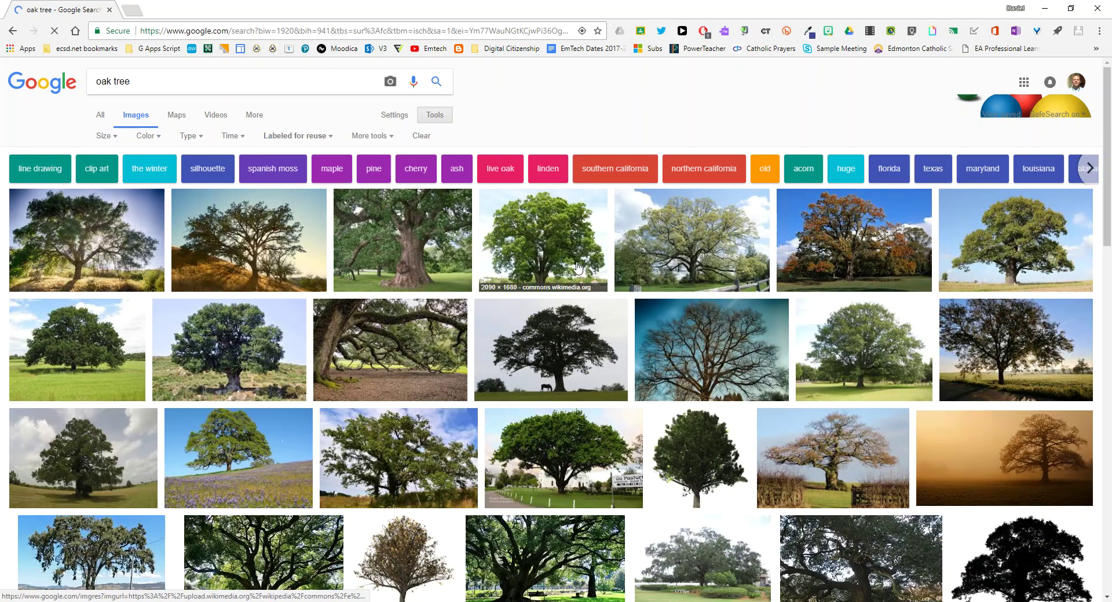
Step: Open the Wikimedia Commons Keeler Oak Tree photo in the first row of results and copy the image
click(560, 253)
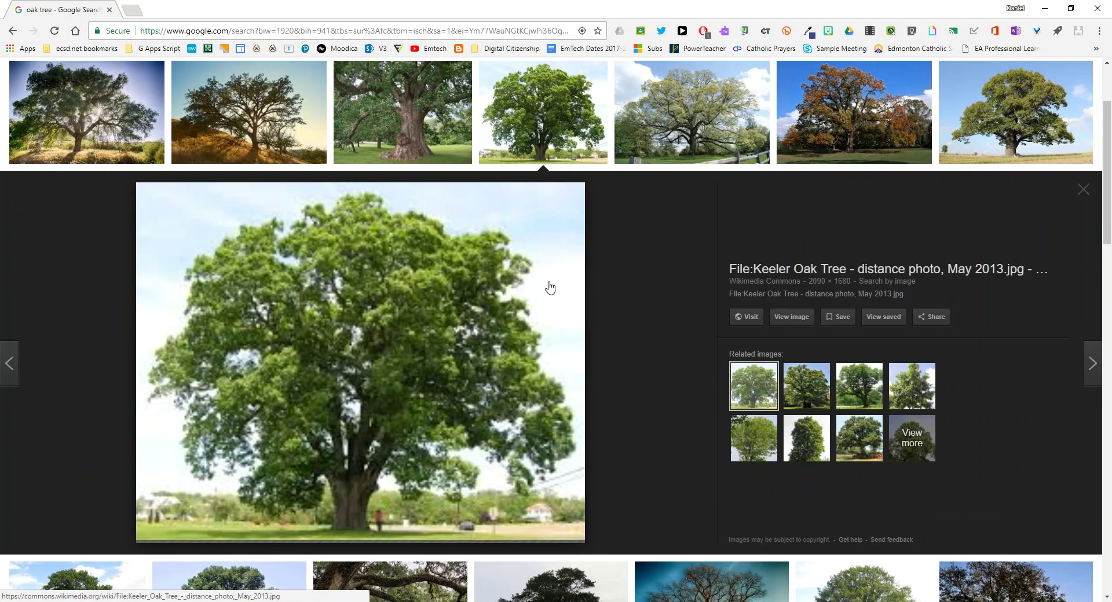
right_click(392, 349)
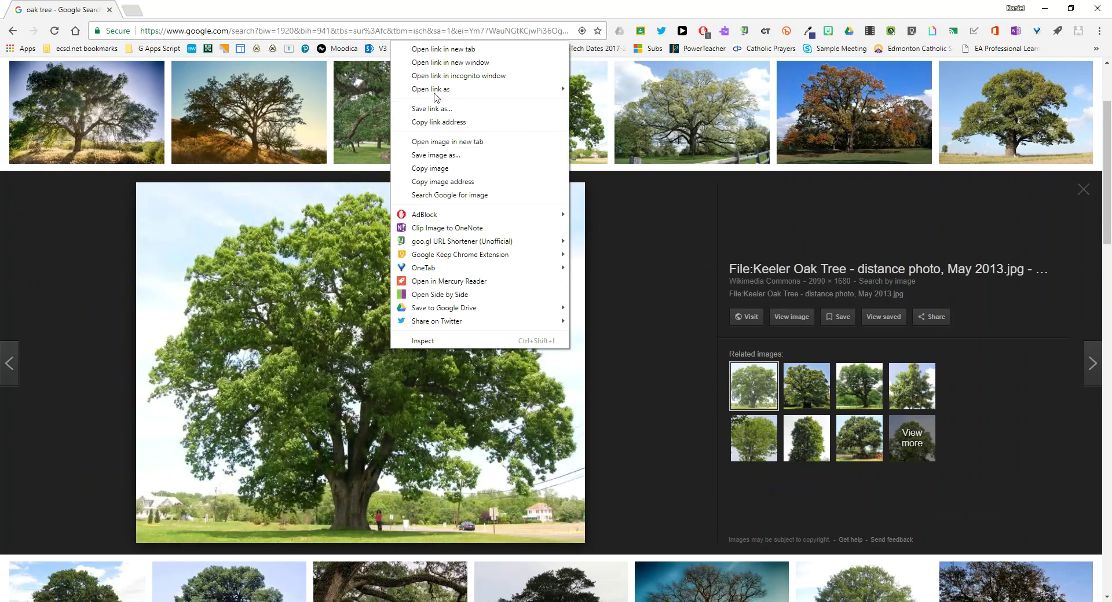
click(429, 168)
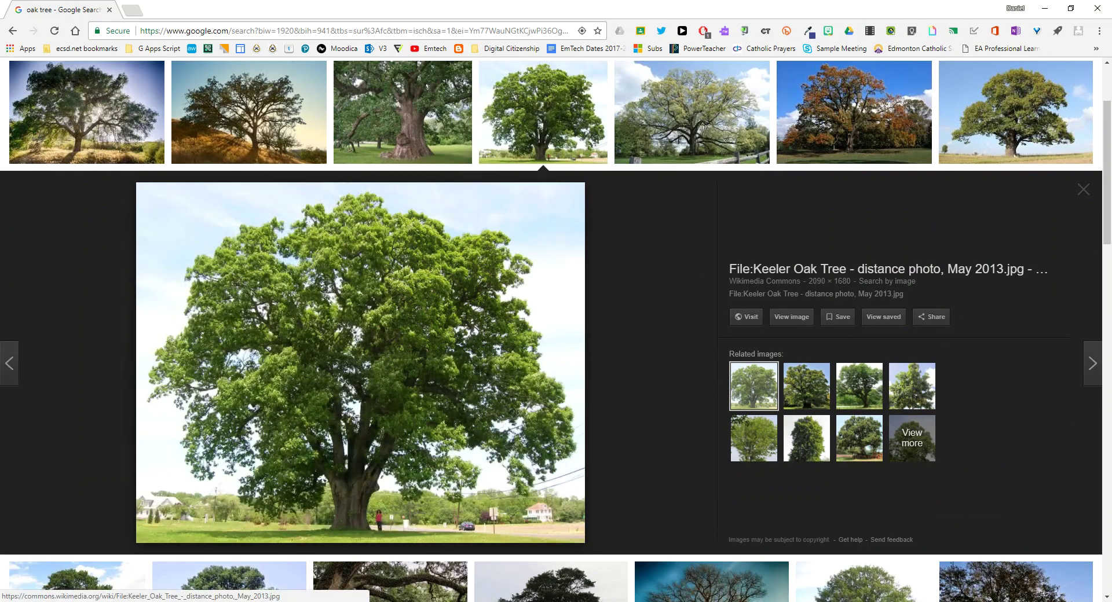
Step: Switch to SMART Notebook and paste the oak tree photo onto the page, optimizing its resolution
key(alt+Tab)
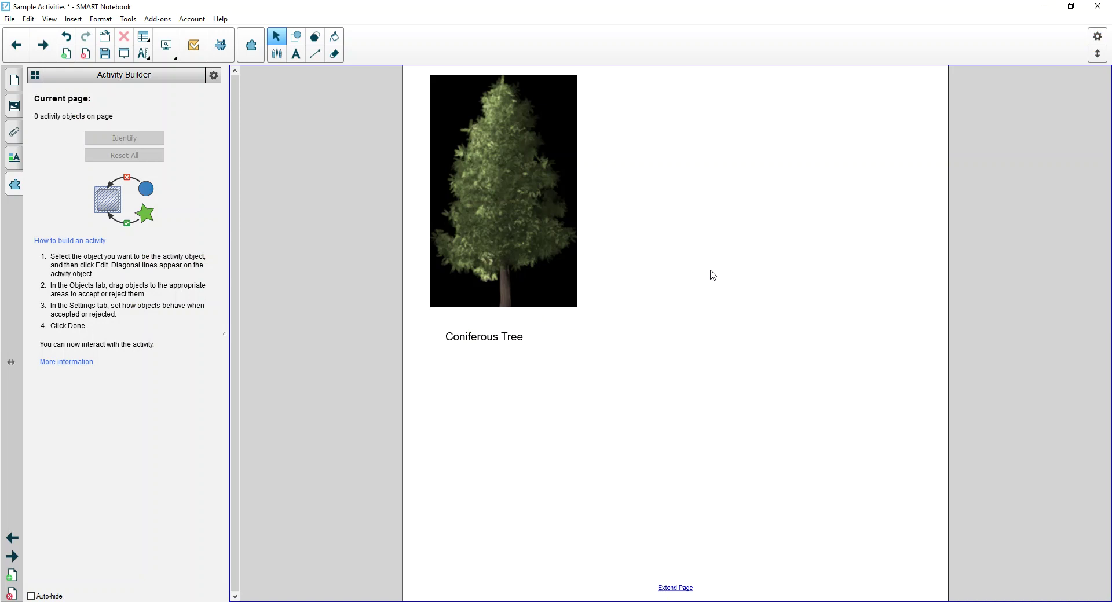
key(ctrl+v)
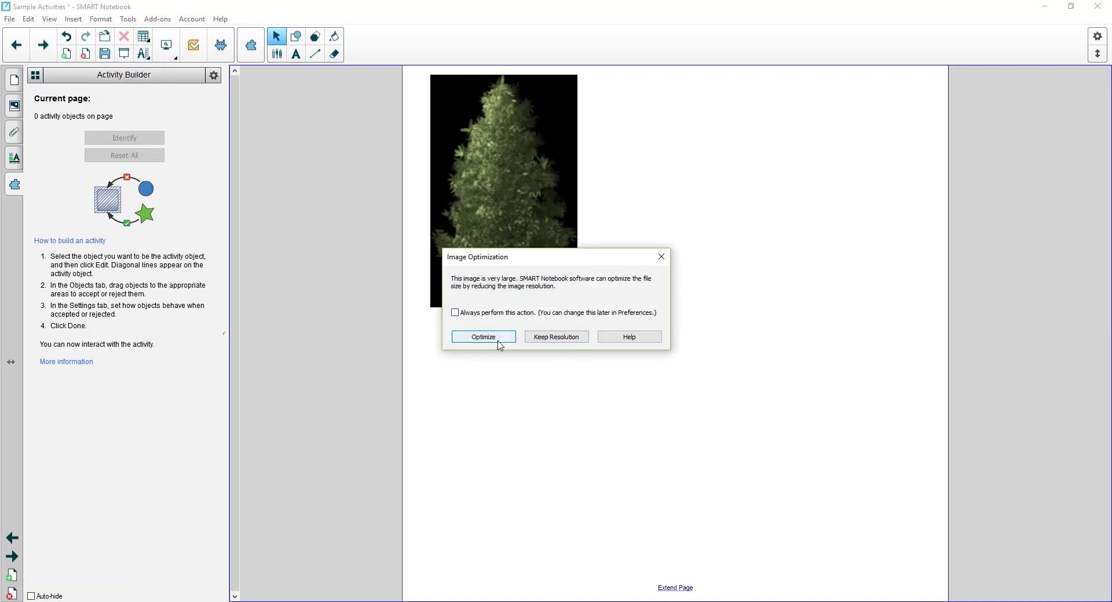
click(498, 338)
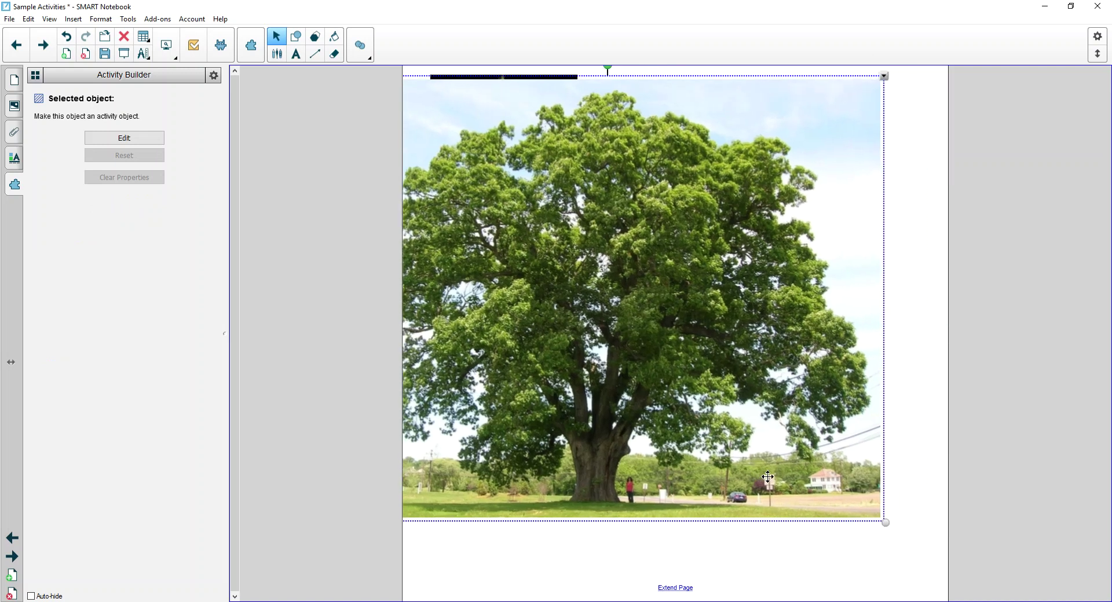
Step: Shrink the oak tree photo and place it in the page's upper-right area, beside the pine tree
drag(886, 524, 598, 258)
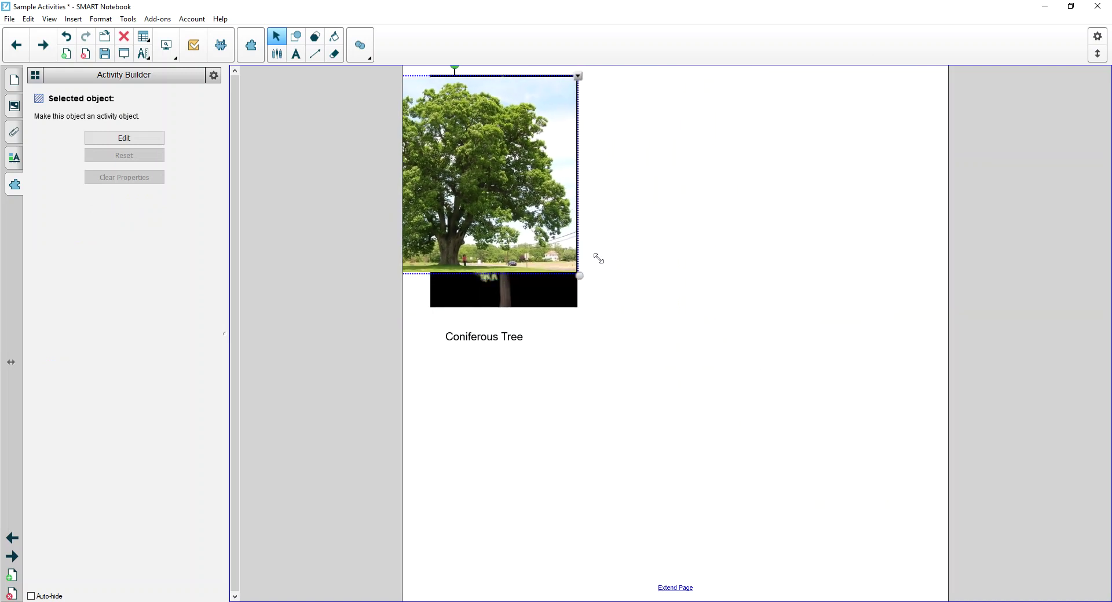
drag(565, 209, 805, 227)
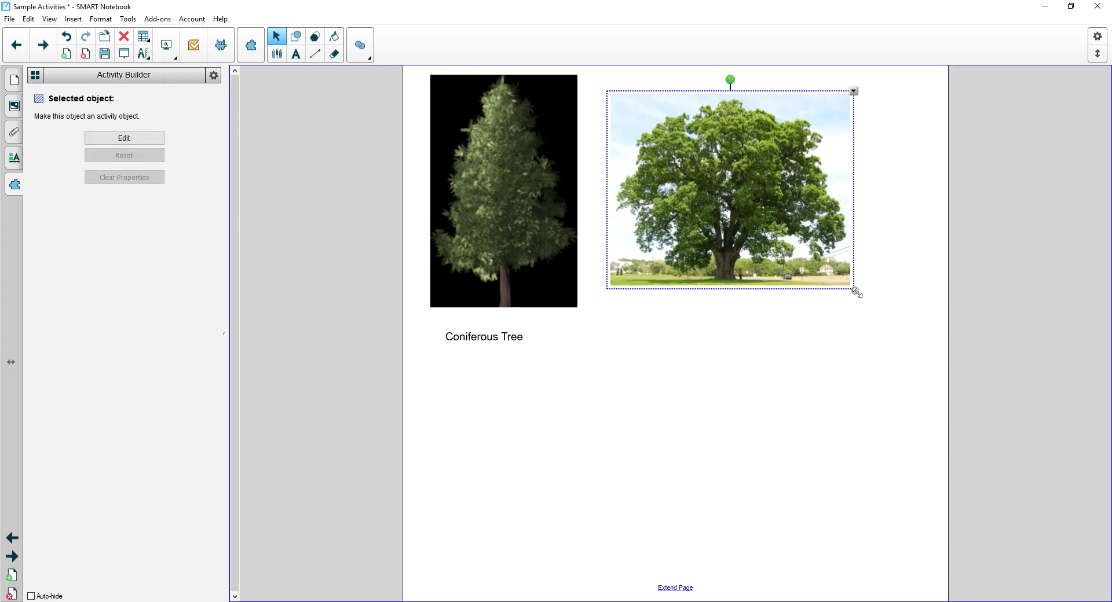
mouse_move(855, 292)
mouse_down()
mouse_move(834, 278)
mouse_move(851, 293)
mouse_up()
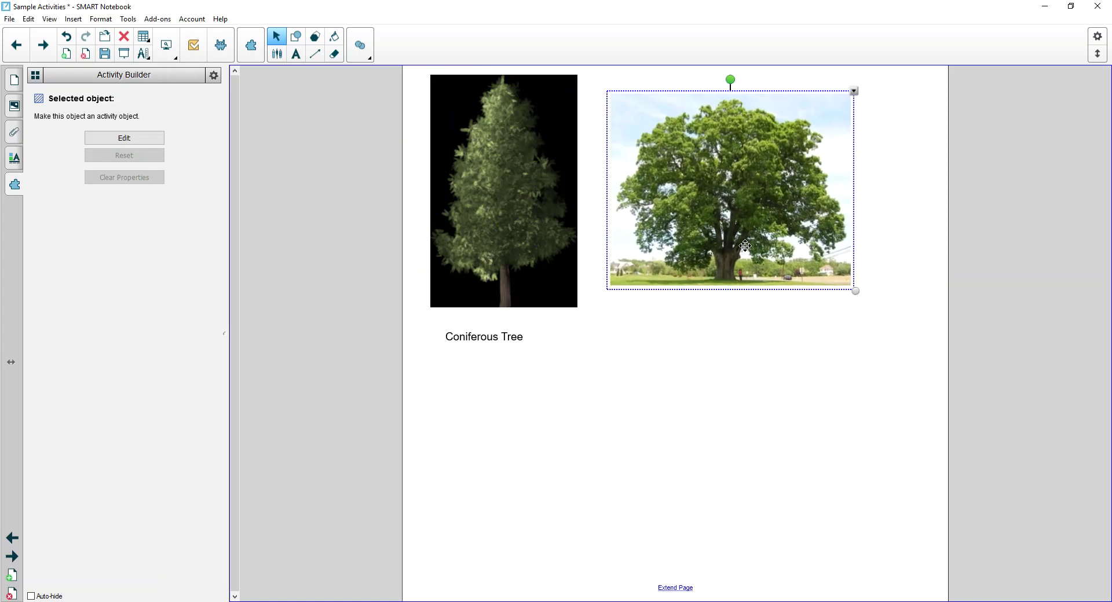
drag(759, 245, 827, 235)
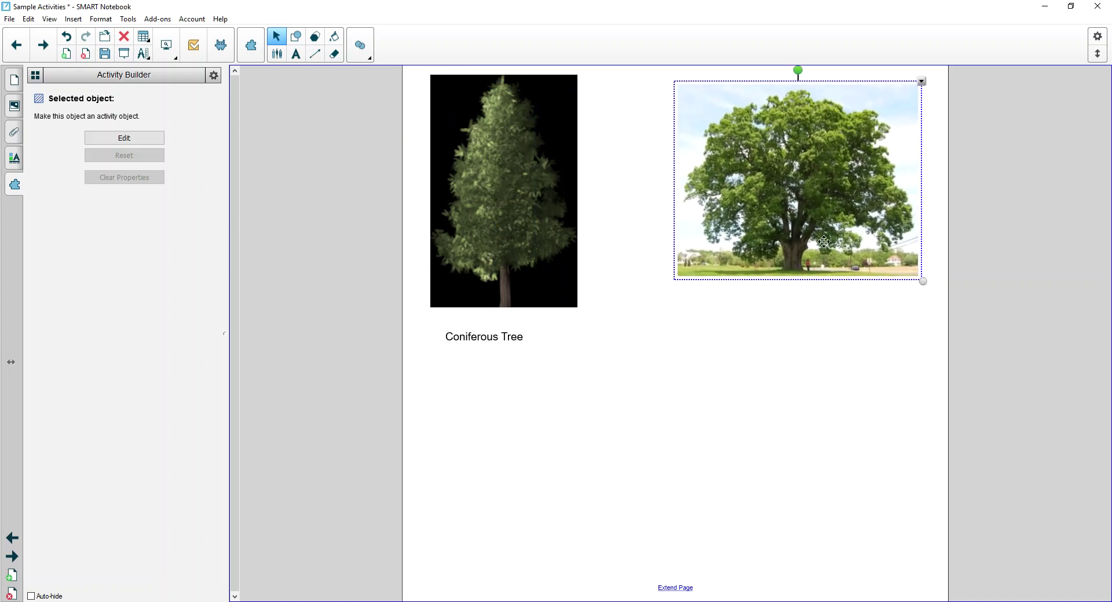
click(726, 309)
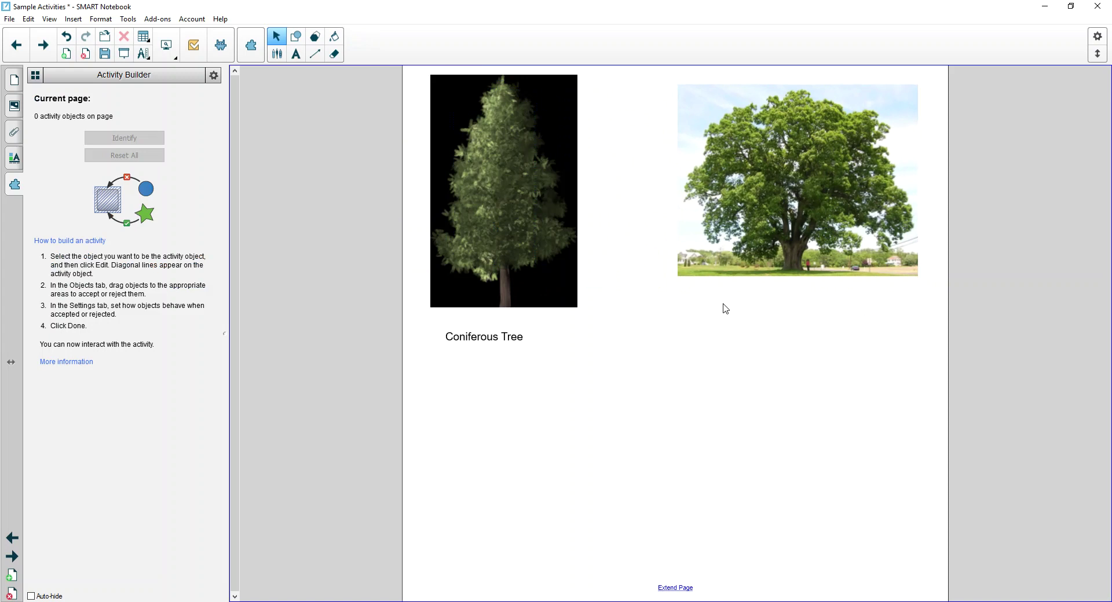
Step: Add a "Deciduous Tree" label below the oak photo and move the photo down so it sits just above the label
text(De)
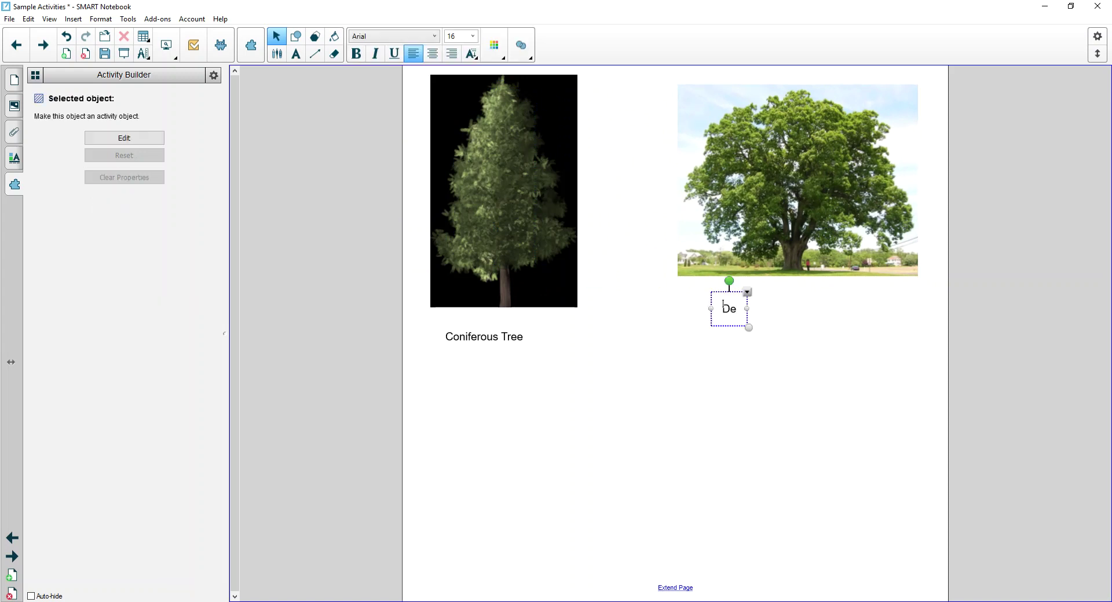
text(ciduous Tree)
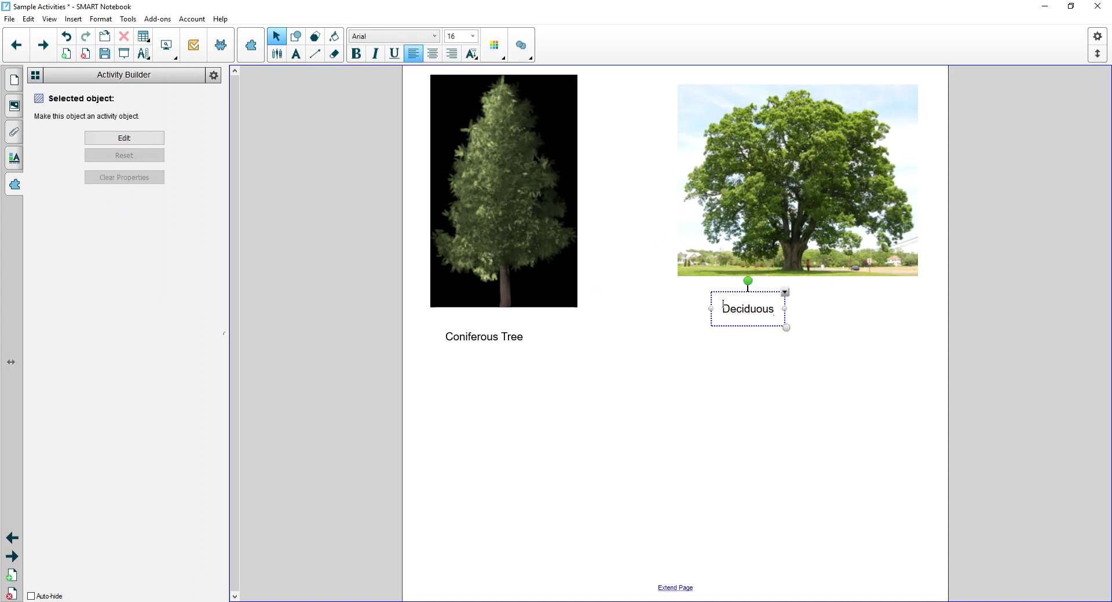
click(773, 434)
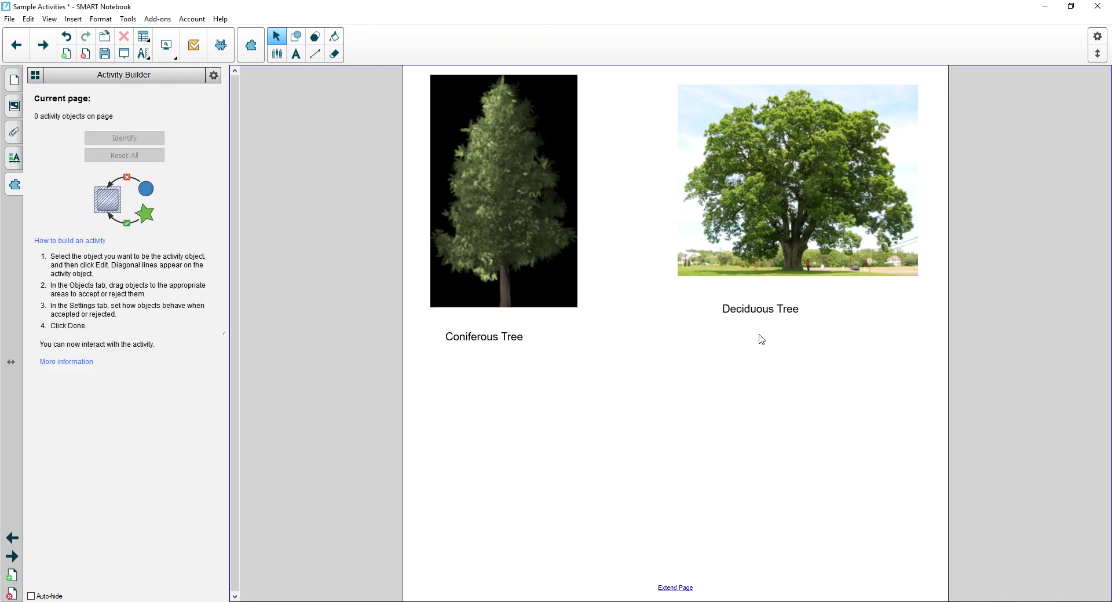
drag(760, 311, 784, 337)
drag(797, 247, 794, 280)
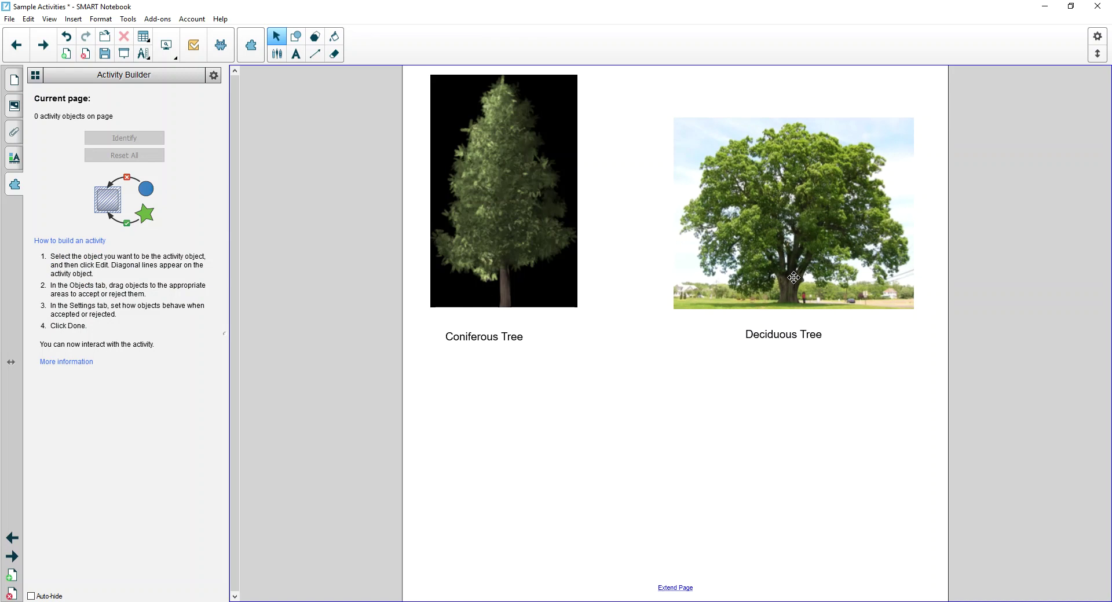
Step: Add four separate text labels across the lower part of the page: Pine, Spruce, Oak and Maple
click(459, 445)
text(Pine)
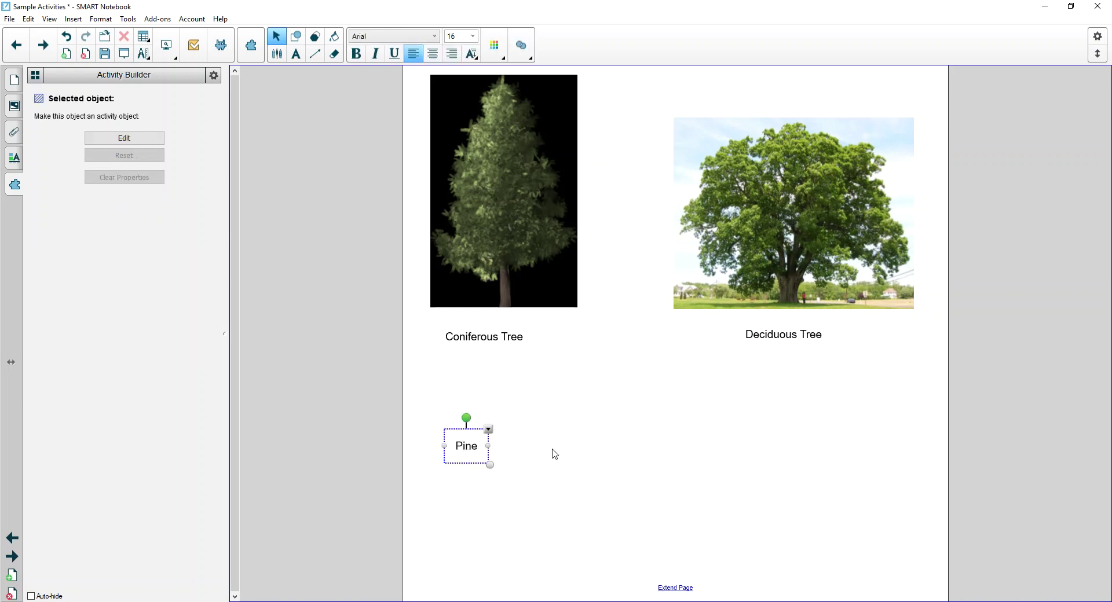
click(555, 454)
text(Spruce)
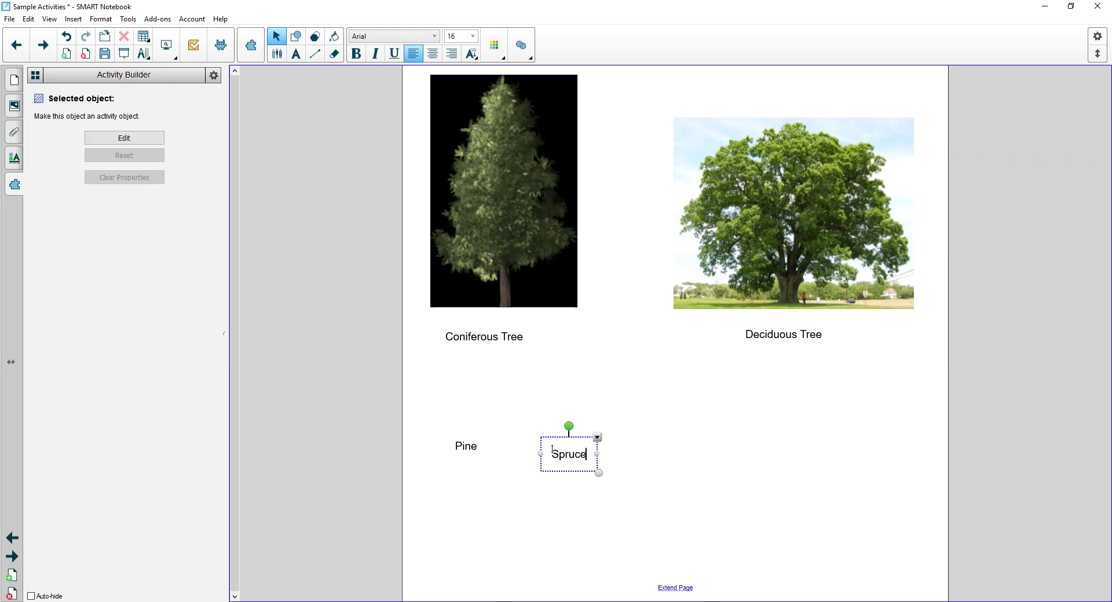
click(648, 459)
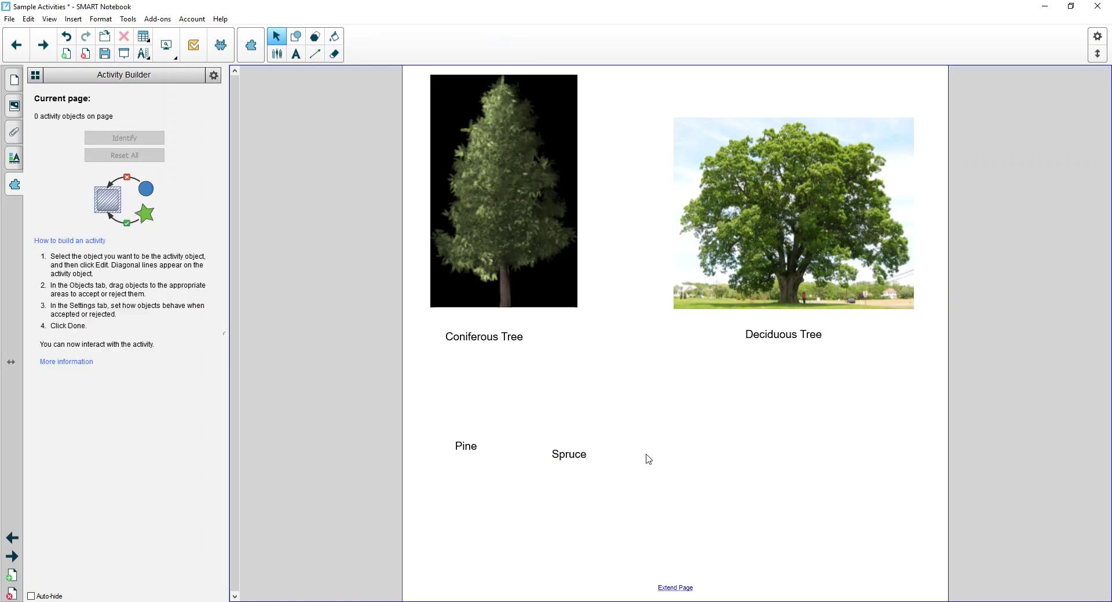
text(Oak)
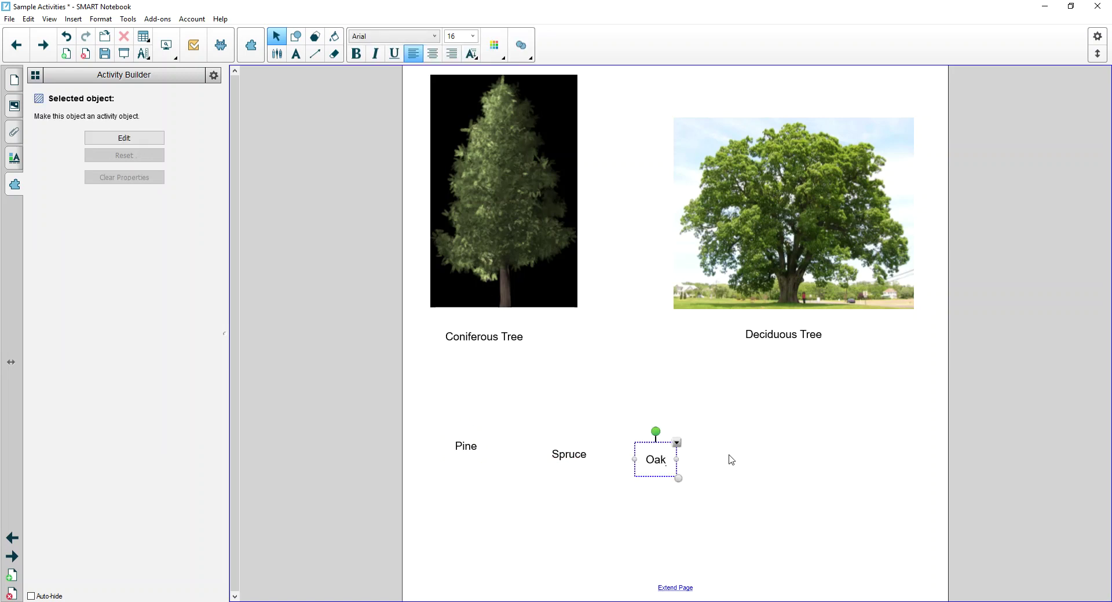
click(731, 460)
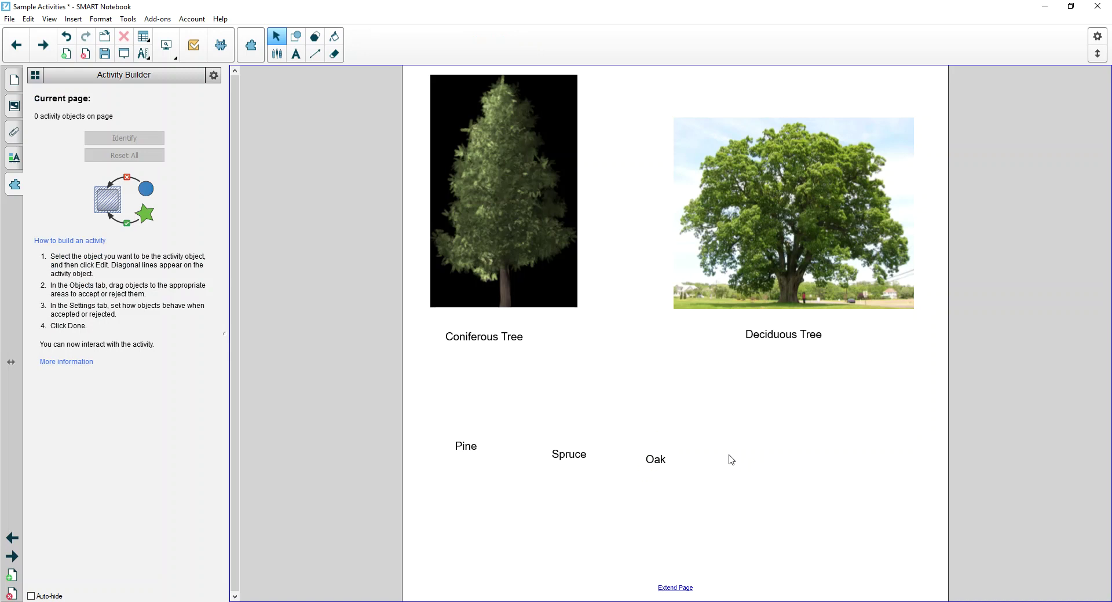
text(Maple)
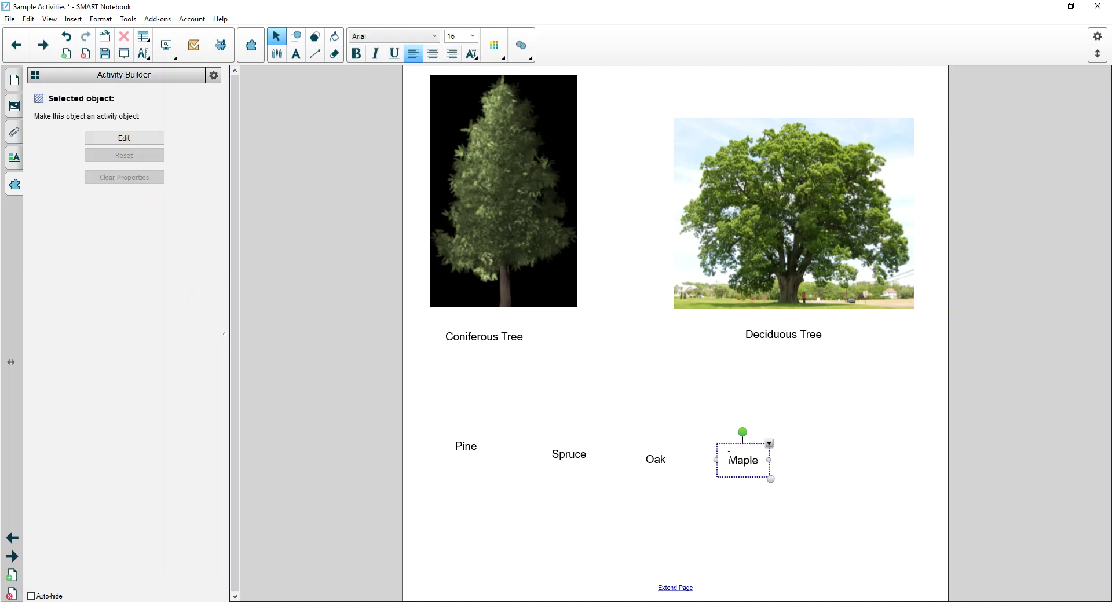
click(724, 530)
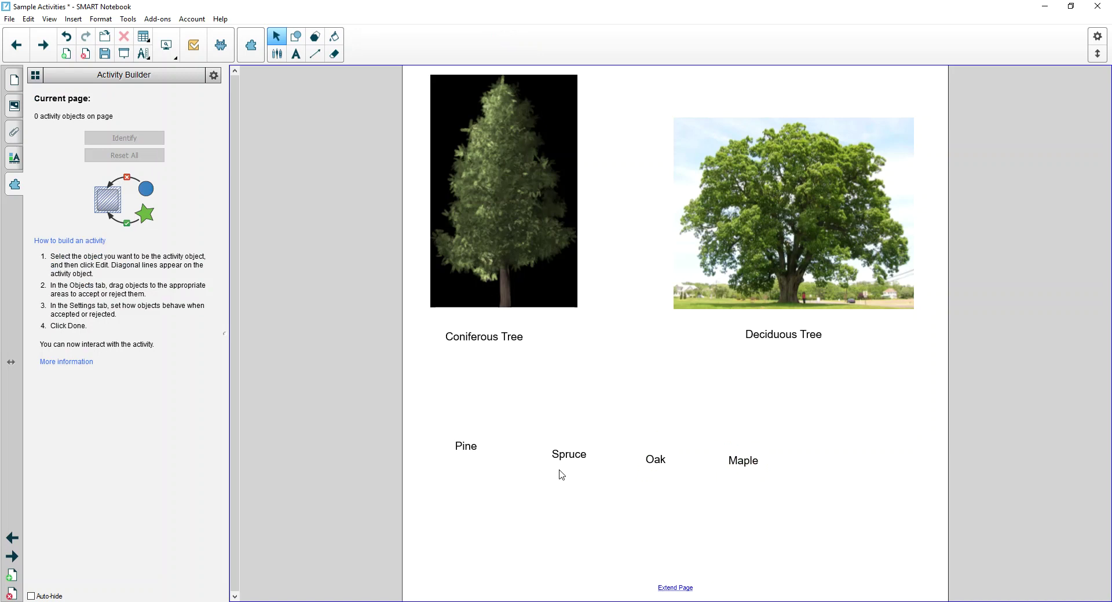
Step: Rearrange the four tree-name labels into one row in the order Pine, Oak, Maple, Spruce
drag(469, 444, 496, 464)
drag(574, 456, 825, 470)
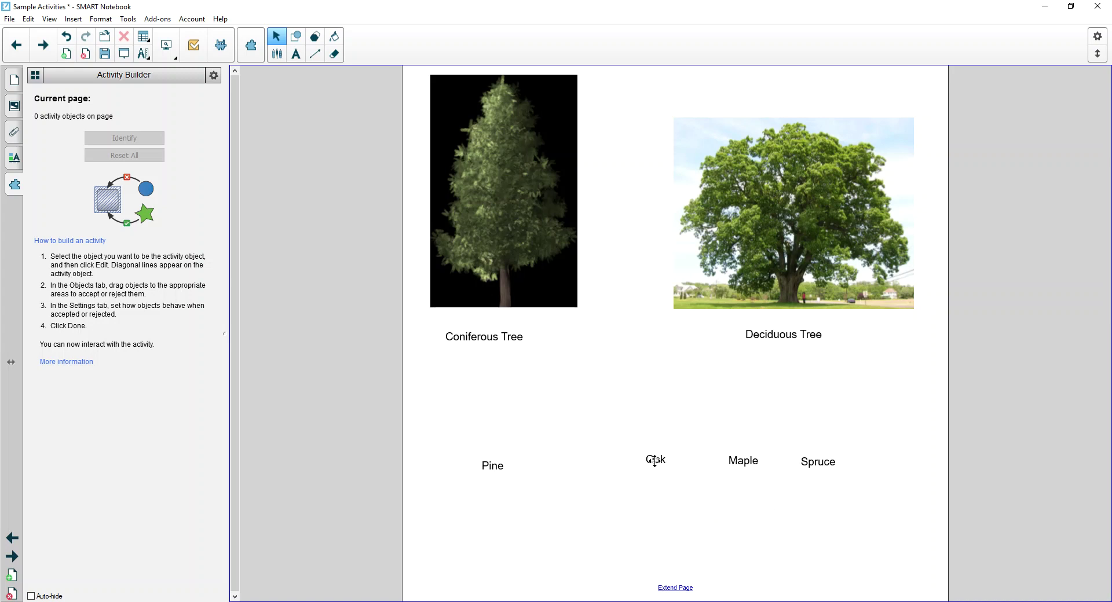
drag(655, 461, 561, 467)
drag(745, 462, 687, 463)
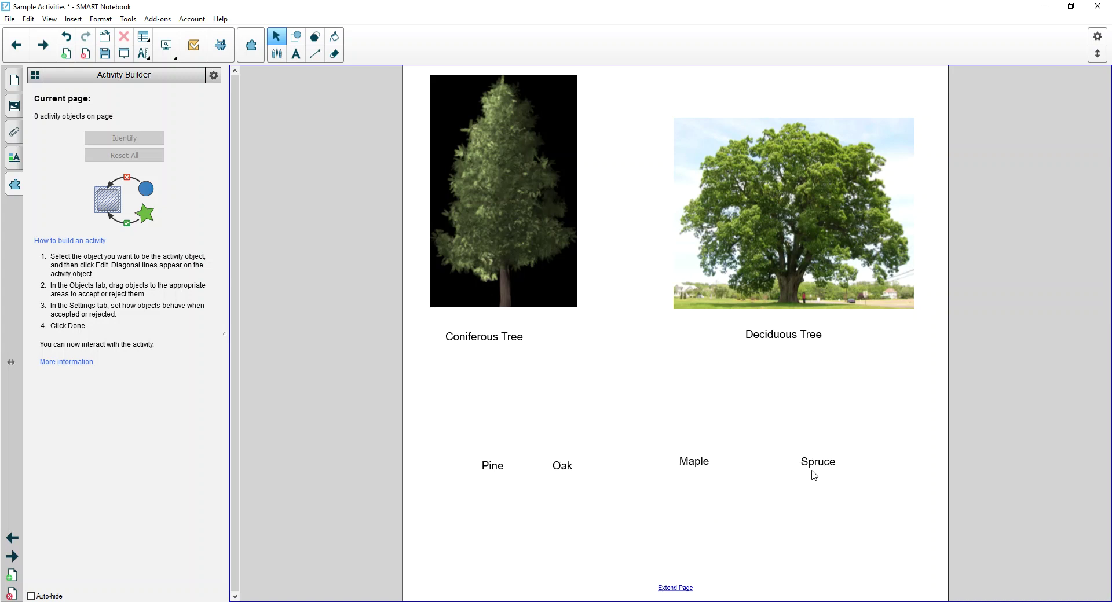
drag(803, 471, 762, 469)
drag(695, 461, 696, 468)
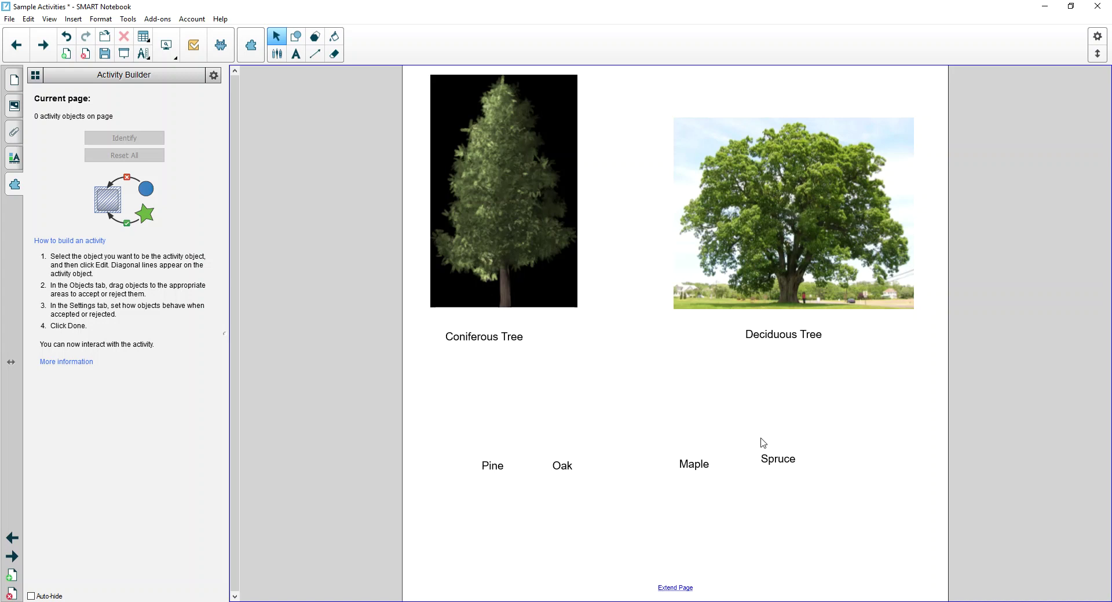
drag(778, 468, 783, 476)
Step: Make the coniferous tree image an activity object that accepts Pine and Spruce and rejects Oak and Maple
click(501, 191)
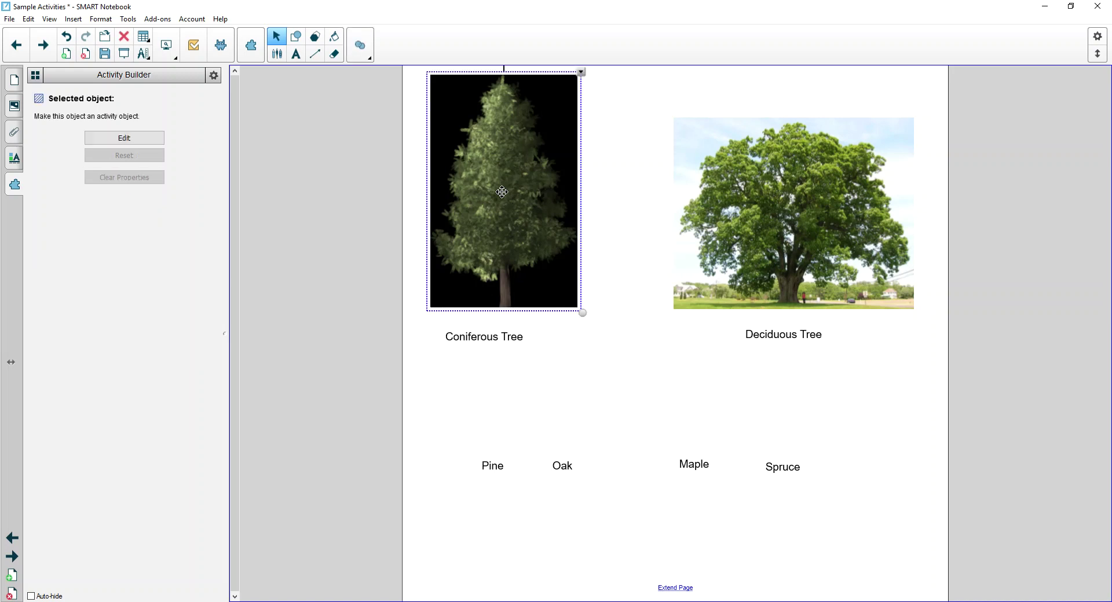
click(157, 140)
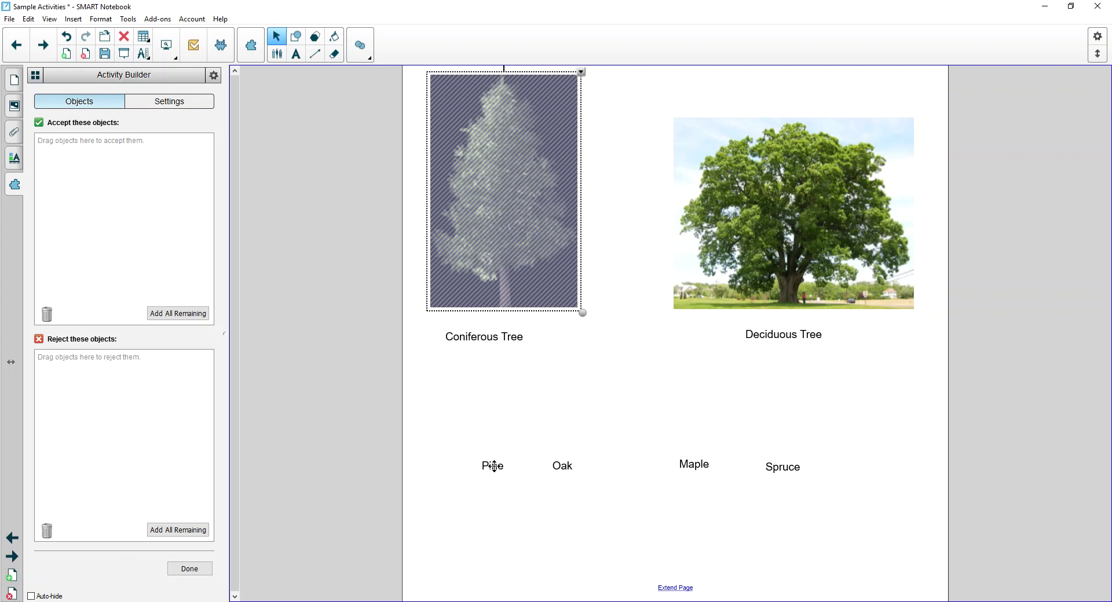
drag(487, 465, 102, 223)
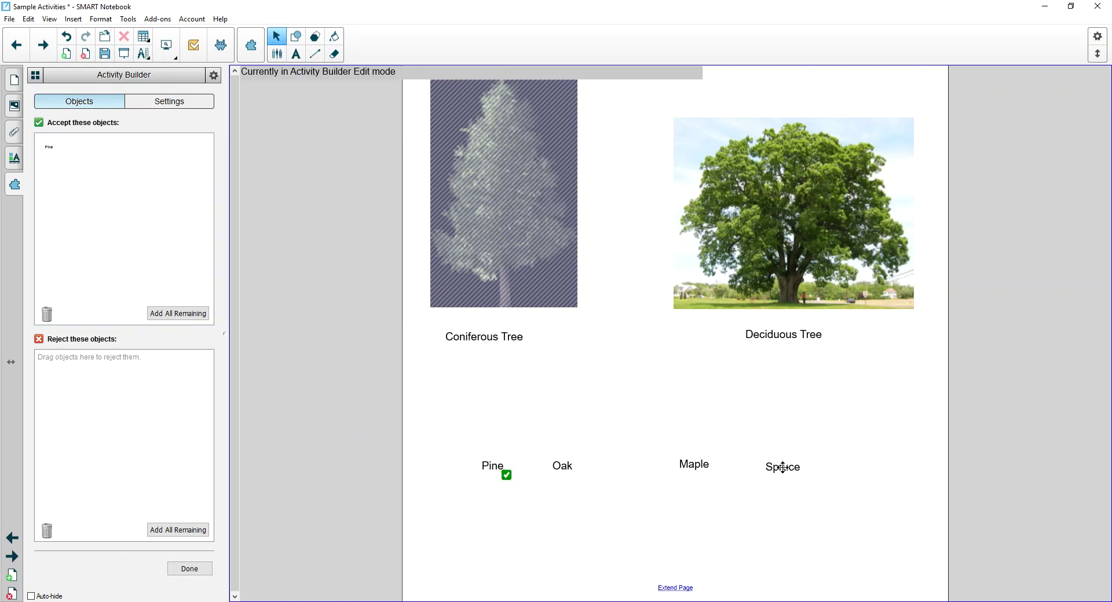
drag(781, 467, 127, 225)
drag(567, 466, 107, 442)
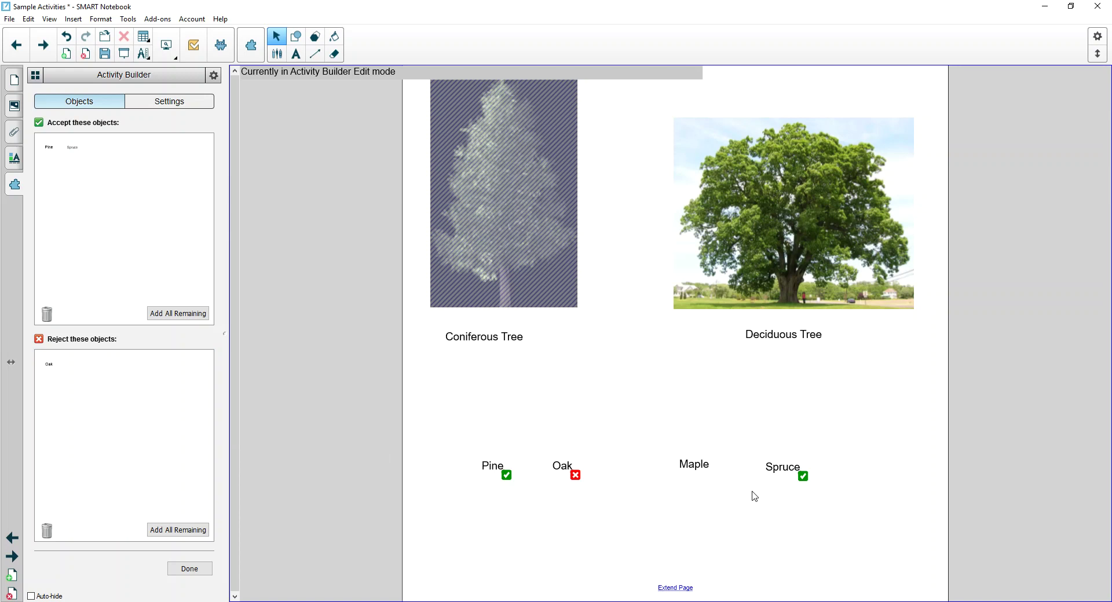
drag(695, 462, 101, 425)
click(189, 569)
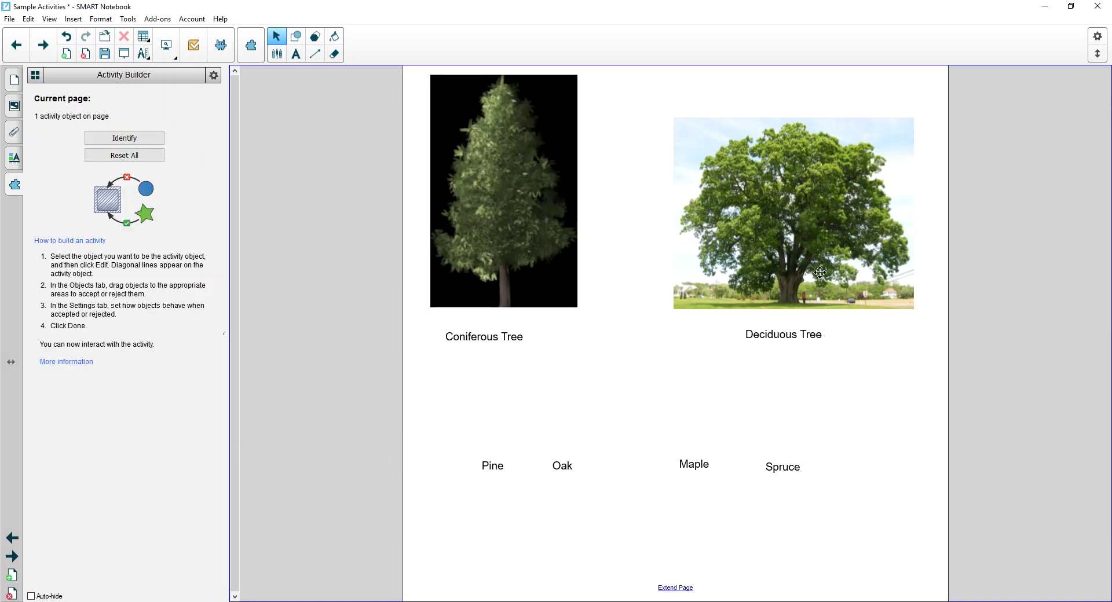
Step: Make the deciduous tree photo an activity object that accepts Oak and Maple and rejects Pine and Spruce
click(706, 287)
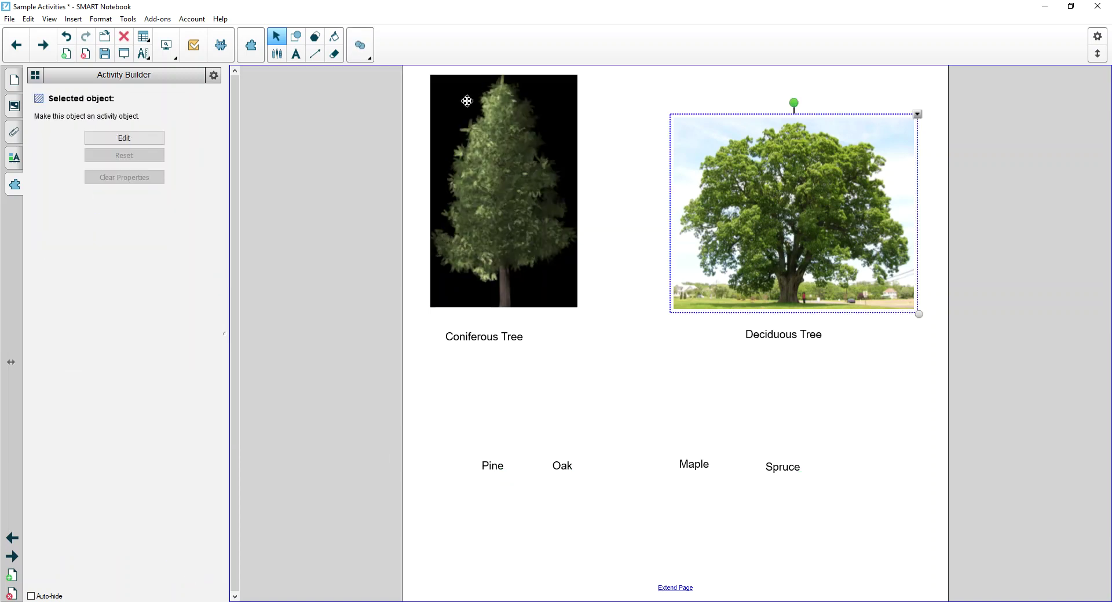
click(145, 143)
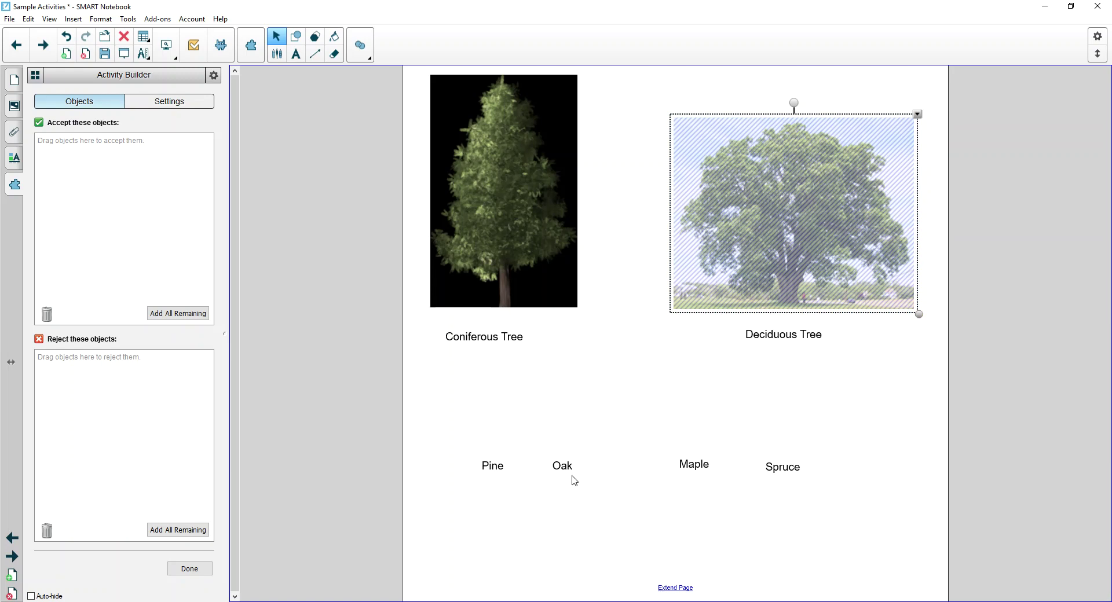
drag(563, 467, 111, 191)
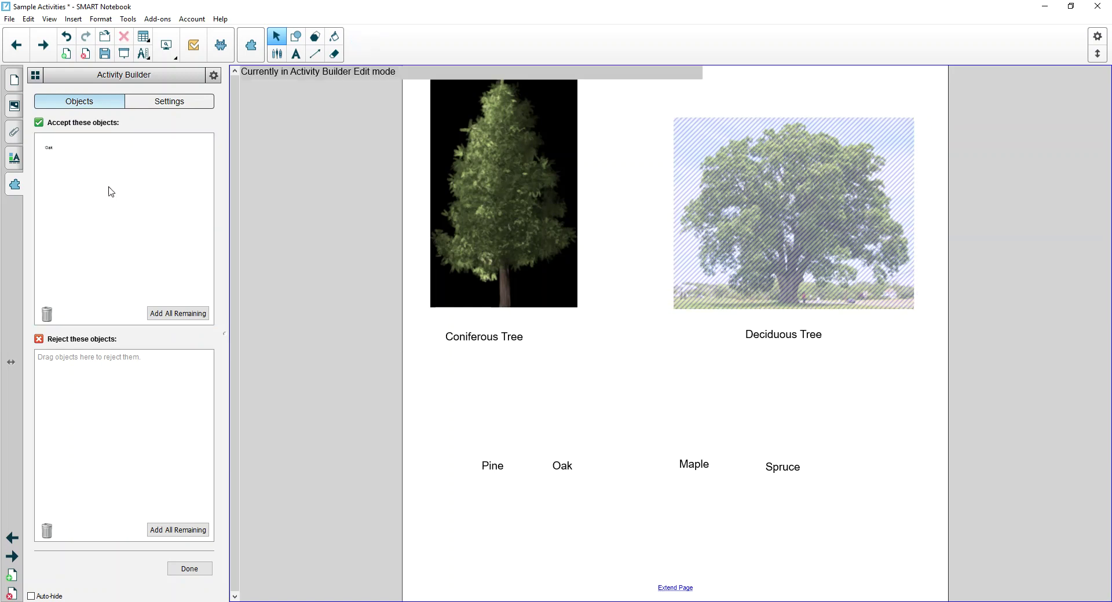
drag(698, 464, 131, 189)
drag(491, 465, 47, 432)
drag(782, 467, 145, 440)
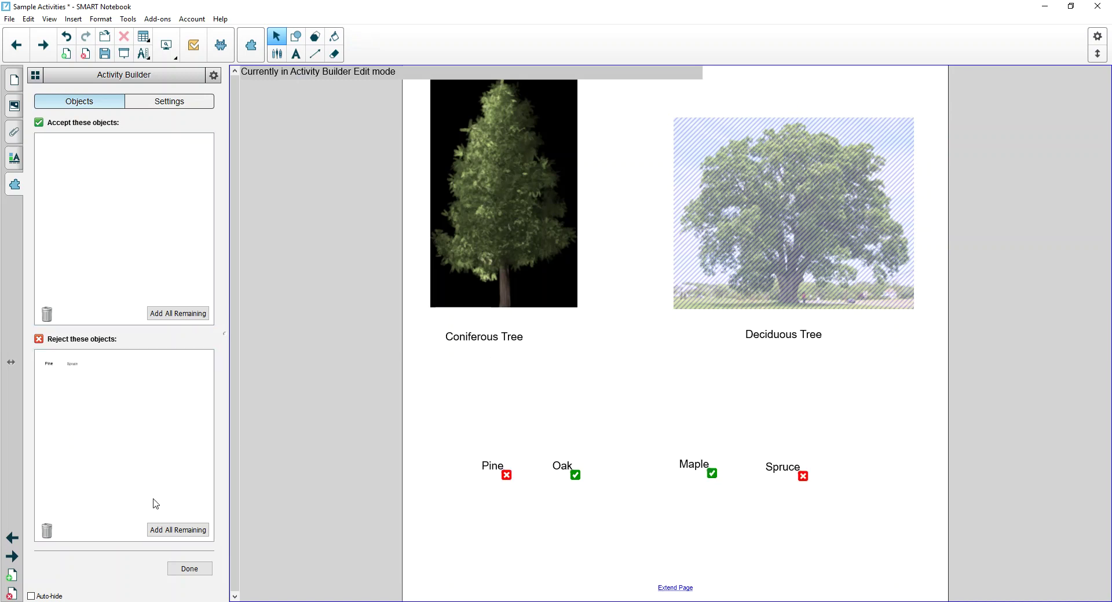
click(190, 569)
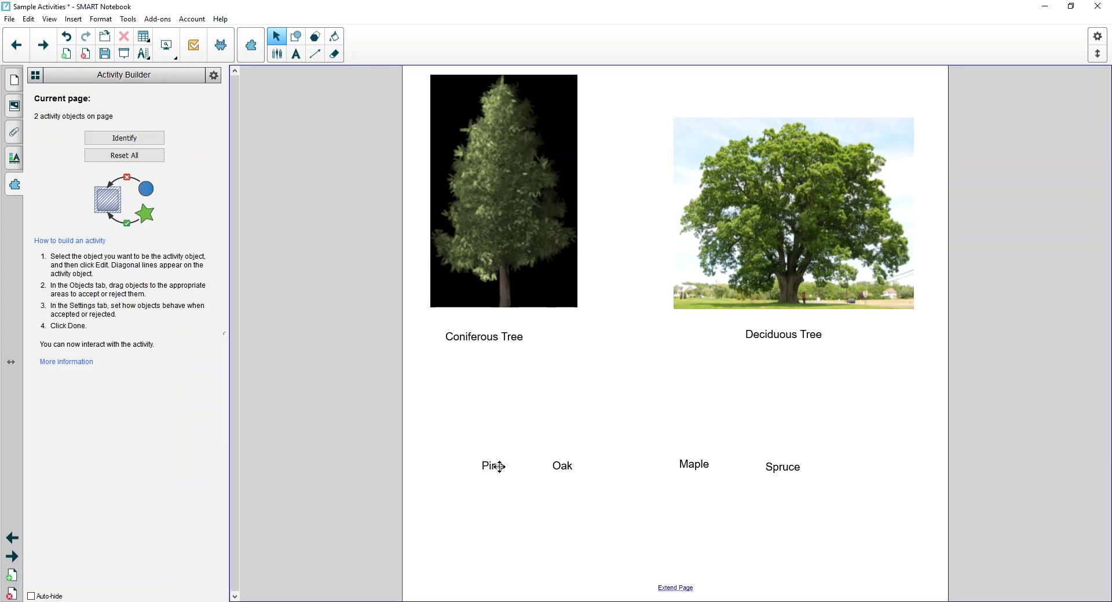
Step: Test the Pine label on the deciduous and coniferous tree images, and undo the test moves
drag(500, 466, 789, 208)
drag(492, 466, 495, 184)
click(67, 37)
click(64, 39)
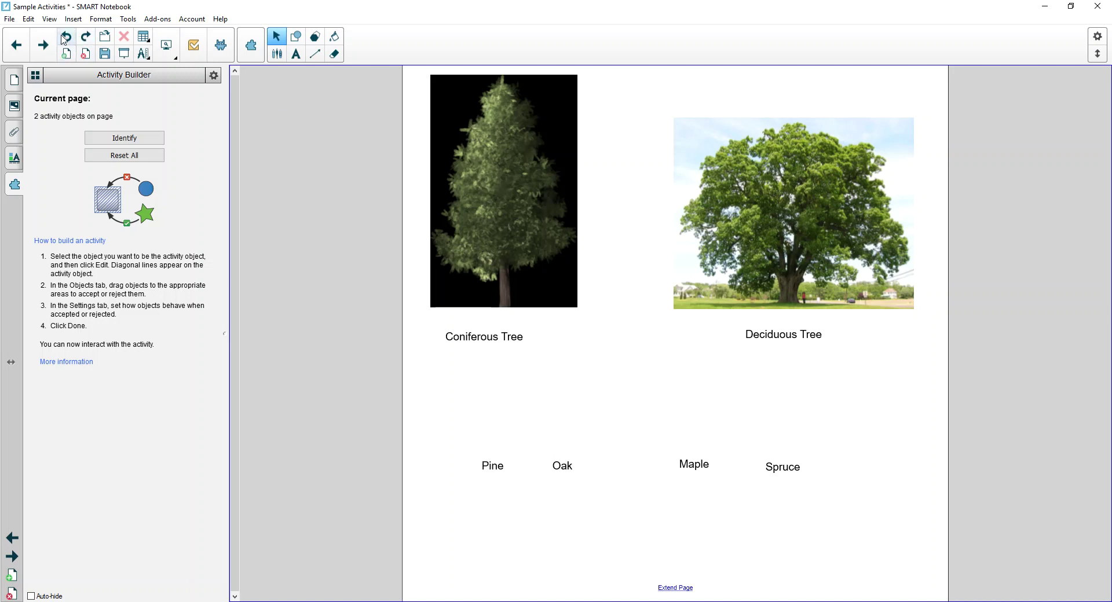